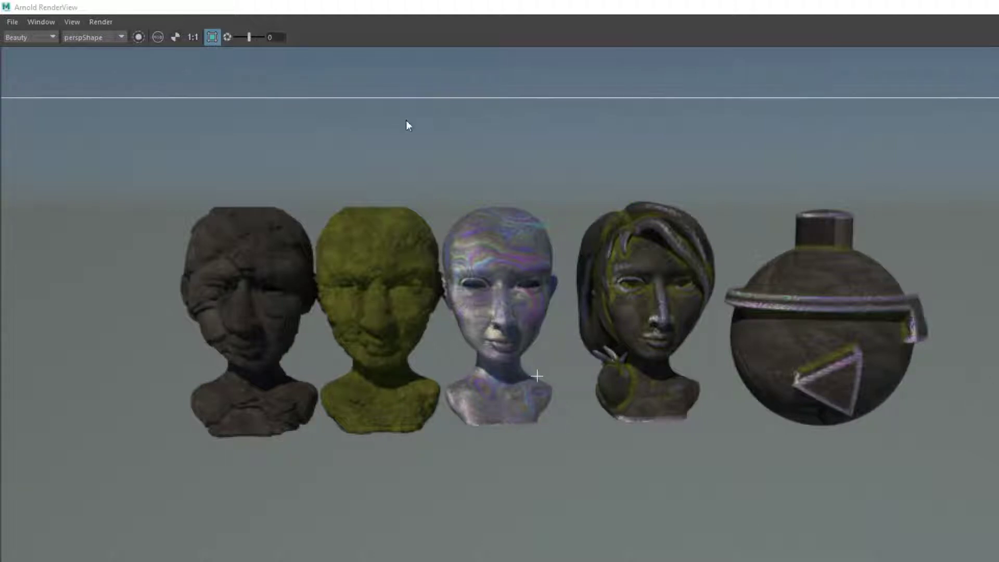
- Draw an Arnold render region over the upper two heads and tighten its corner
{"action": "left_click_drag", "start_coordinate": [785, 395], "coordinate": [476, 215]}
{"action": "left_click_drag", "start_coordinate": [822, 291], "coordinate": [458, 274]}
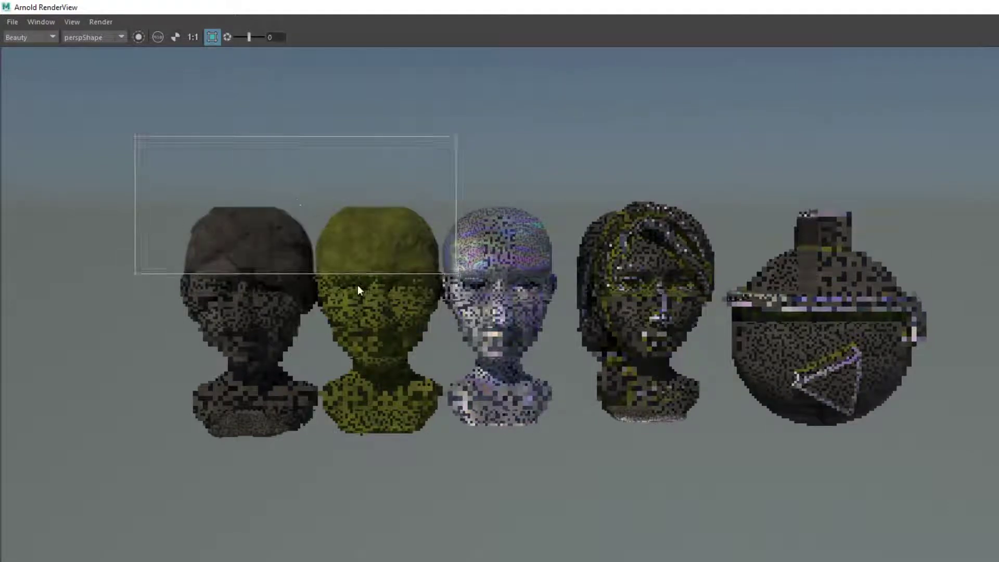
- Restore the render view to a window and enlarge the region over the stone and moss faces
{"action": "key", "text": "super+Down"}
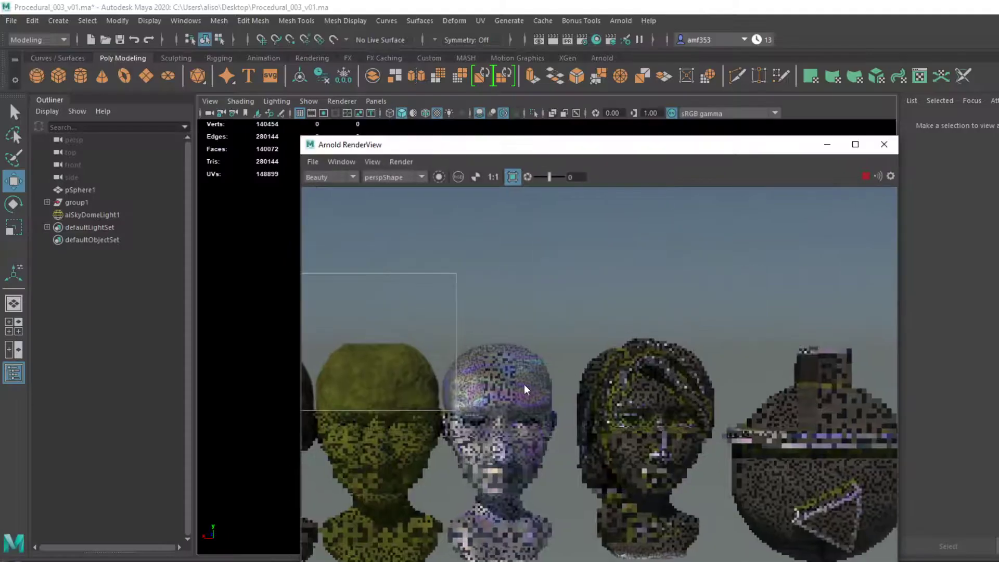
{"action": "scroll", "coordinate": [522, 375], "scroll_direction": "up", "scroll_amount": 2}
{"action": "middle_click_drag", "start_coordinate": [522, 366], "coordinate": [785, 378]}
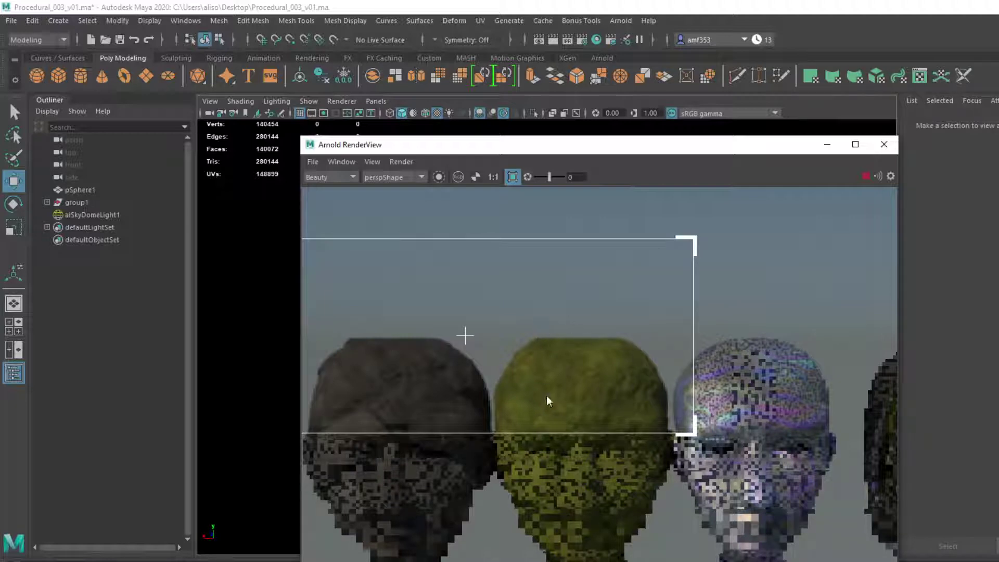
{"action": "left_click_drag", "start_coordinate": [672, 434], "coordinate": [708, 559]}
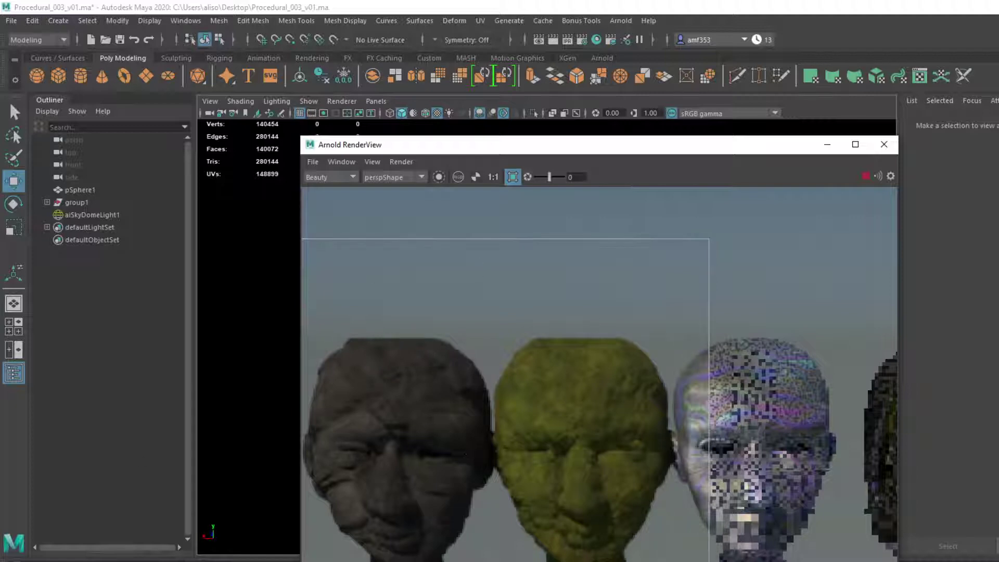
- Reposition the Hypershade and render view windows, then select the stone head polySurface23
{"action": "left_click", "coordinate": [198, 543]}
{"action": "left_click_drag", "start_coordinate": [249, 325], "coordinate": [252, 252]}
{"action": "left_click", "coordinate": [809, 138]}
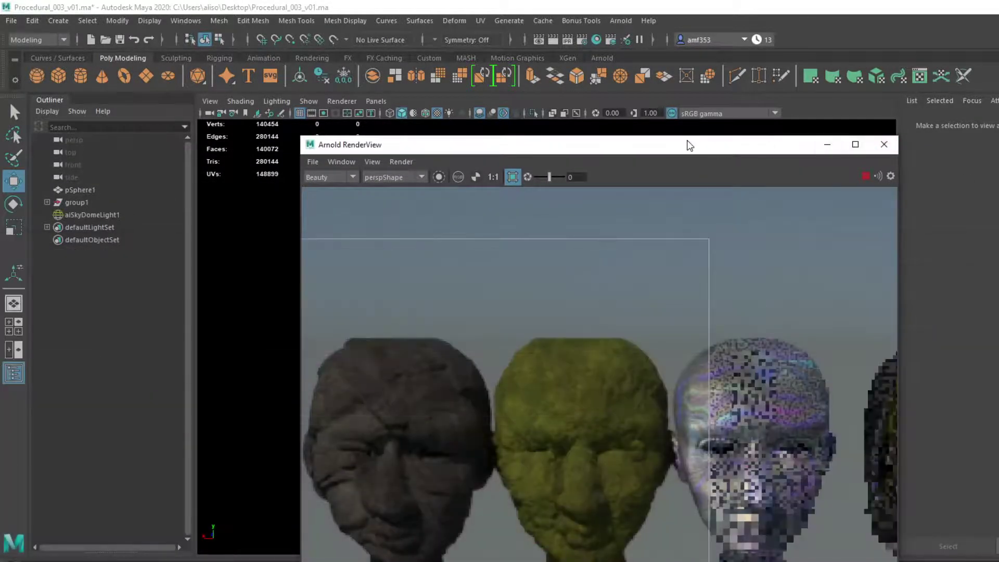
{"action": "left_click_drag", "start_coordinate": [691, 141], "coordinate": [370, 142]}
{"action": "left_click", "coordinate": [364, 257]}
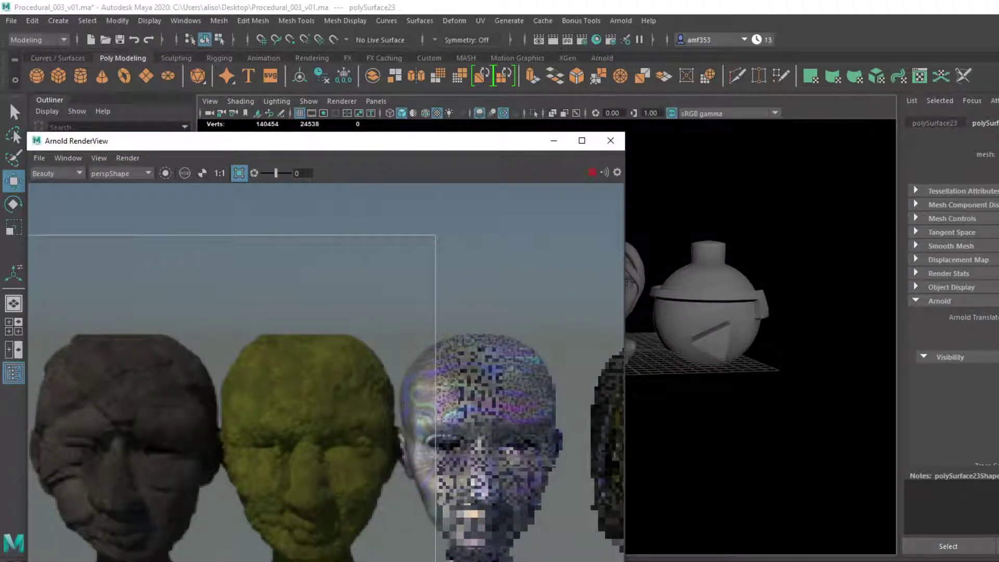
- Review the stone head's subdivision and displacement settings, move the render view aside, and frame the head
{"action": "scroll", "coordinate": [956, 298], "scroll_direction": "down", "scroll_amount": 10}
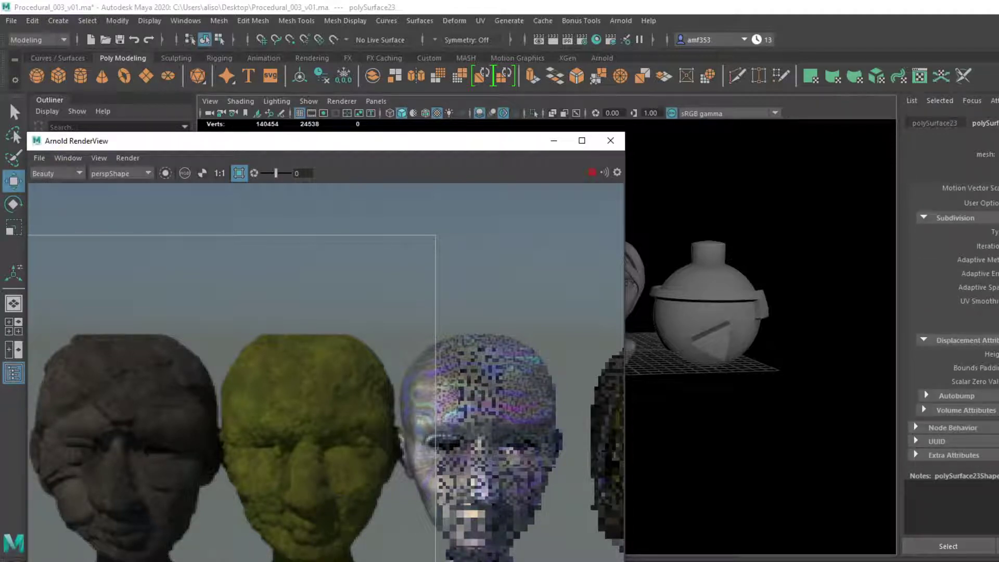
{"action": "left_click", "coordinate": [988, 336]}
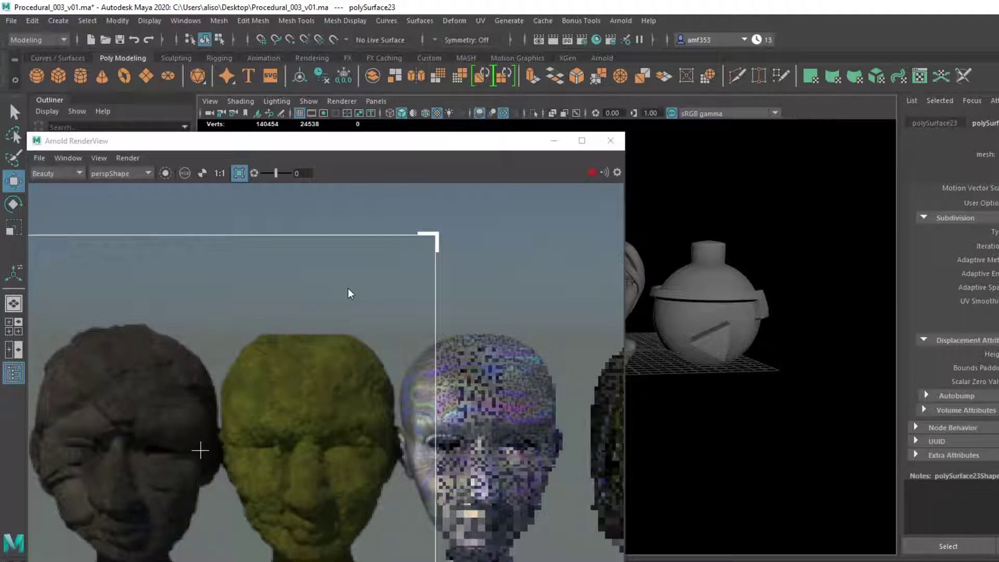
{"action": "scroll", "coordinate": [713, 289], "scroll_direction": "up", "scroll_amount": 3}
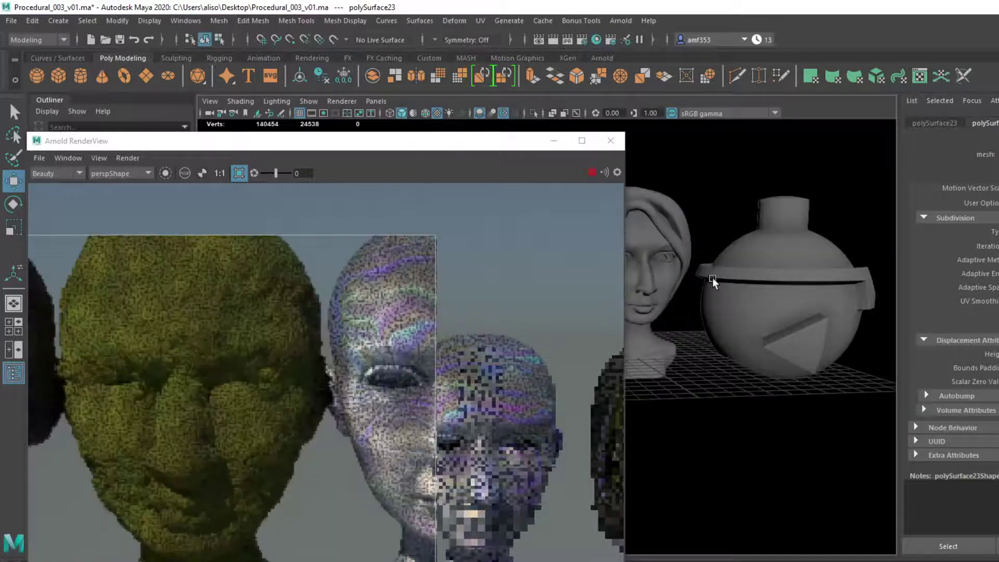
{"action": "left_click_drag", "start_coordinate": [508, 139], "coordinate": [584, 297]}
{"action": "left_click", "coordinate": [314, 218]}
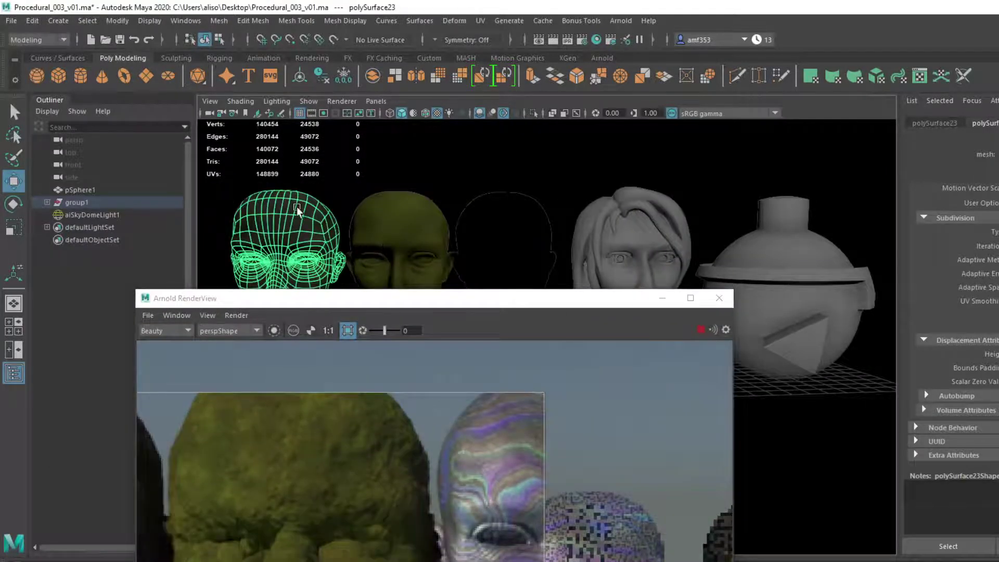
{"action": "key", "text": "f"}
- Reset the render region and draw a new one tightly covering the left stone head
{"action": "left_click", "coordinate": [348, 330]}
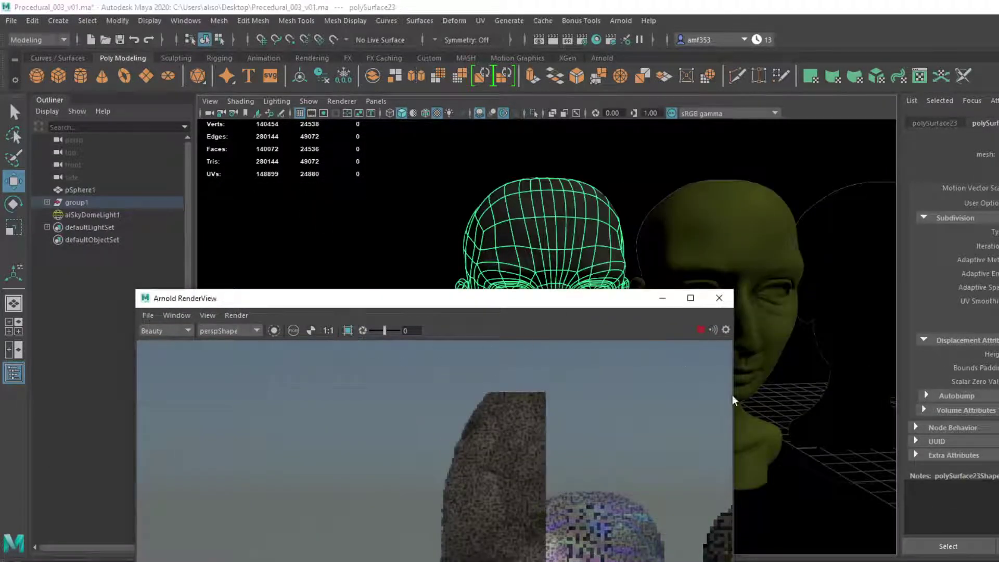
{"action": "scroll", "coordinate": [839, 381], "scroll_direction": "down", "scroll_amount": 4}
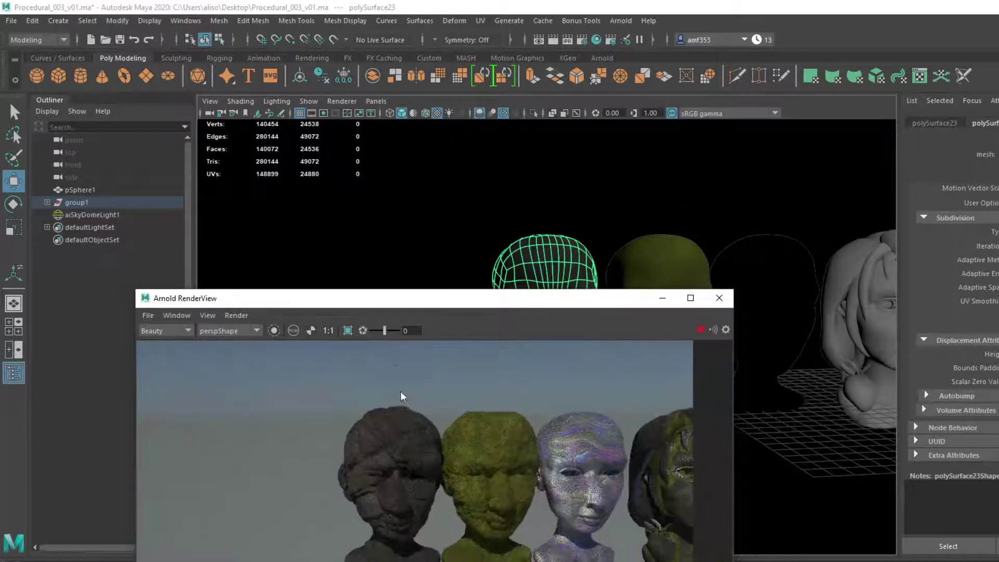
{"action": "left_click", "coordinate": [347, 330]}
{"action": "left_click_drag", "start_coordinate": [330, 388], "coordinate": [446, 561]}
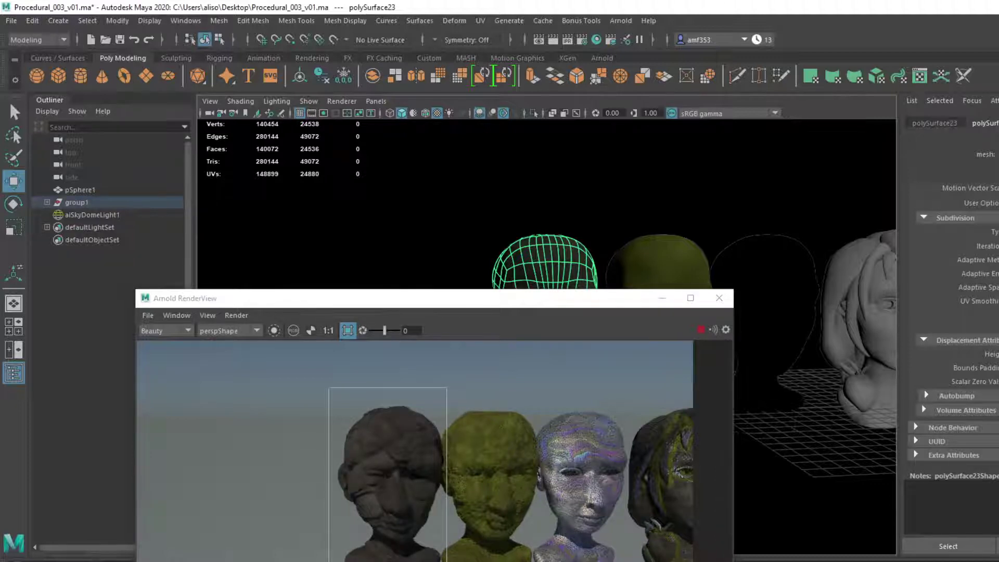
{"action": "scroll", "coordinate": [819, 337], "scroll_direction": "up", "scroll_amount": 4}
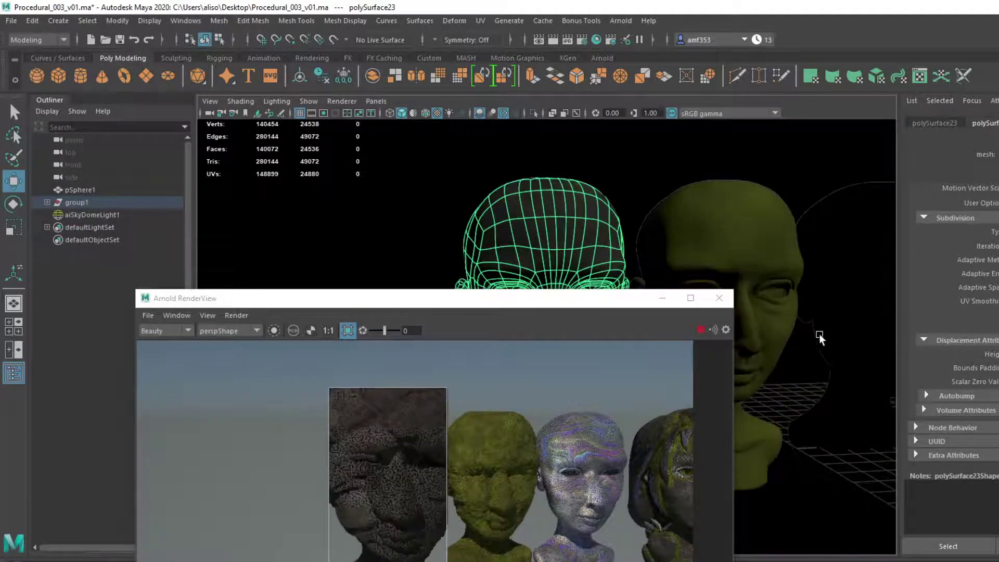
{"action": "left_click_drag", "start_coordinate": [329, 388], "coordinate": [276, 340]}
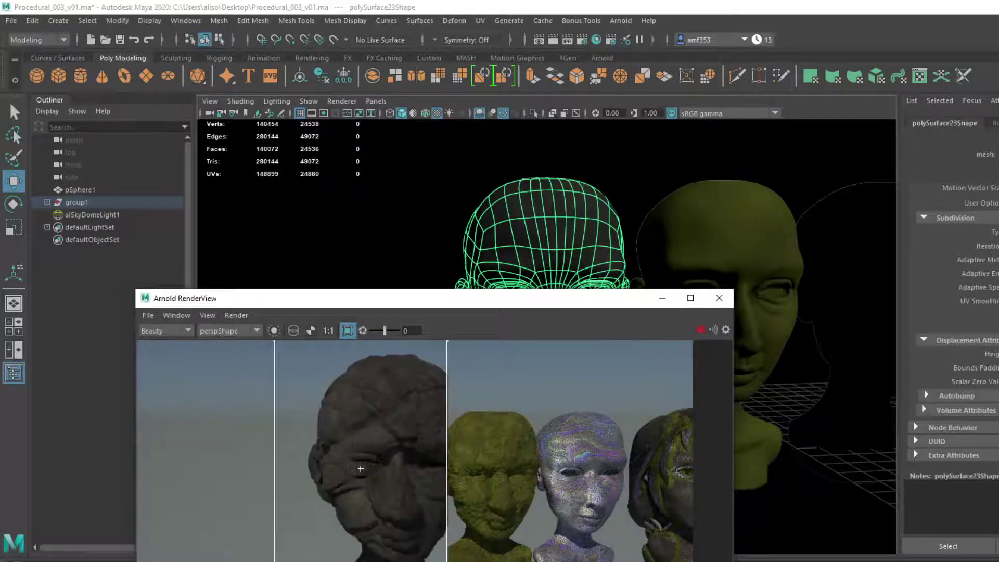
{"action": "left_click_drag", "start_coordinate": [447, 468], "coordinate": [492, 469]}
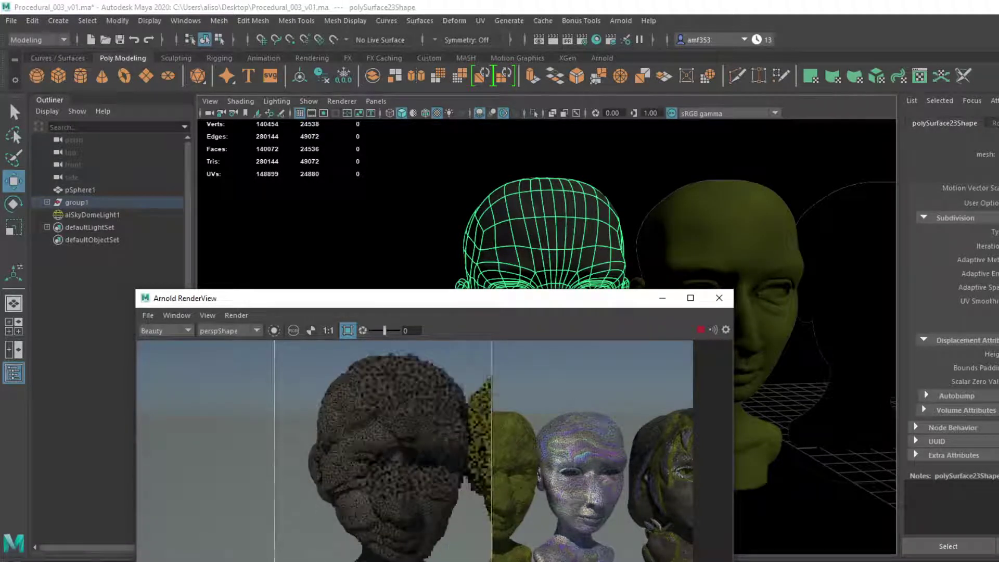
- Move the render view up-left and zoom in on the stone head's rocky displacement detail
{"action": "left_click", "coordinate": [894, 262]}
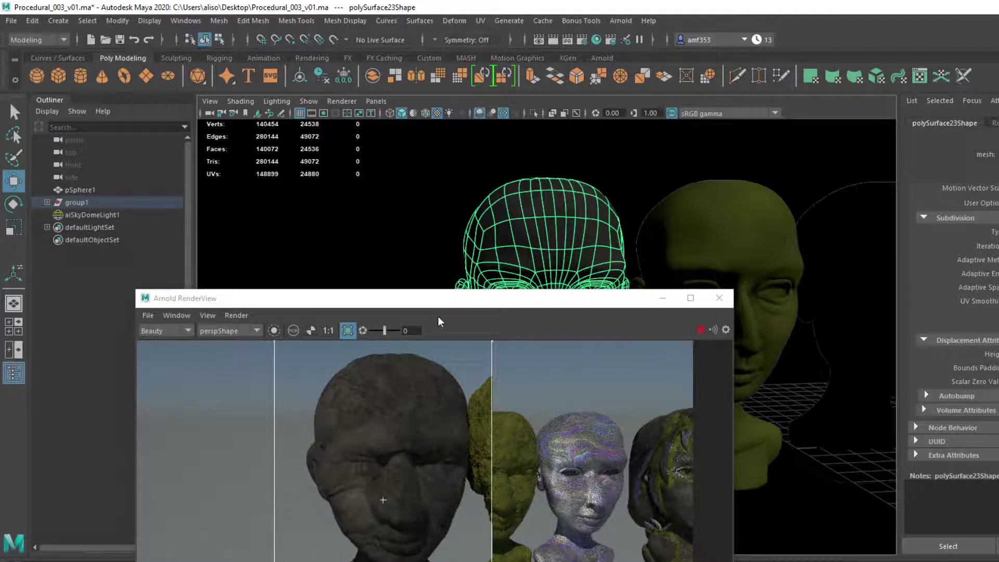
{"action": "left_click_drag", "start_coordinate": [426, 303], "coordinate": [387, 188]}
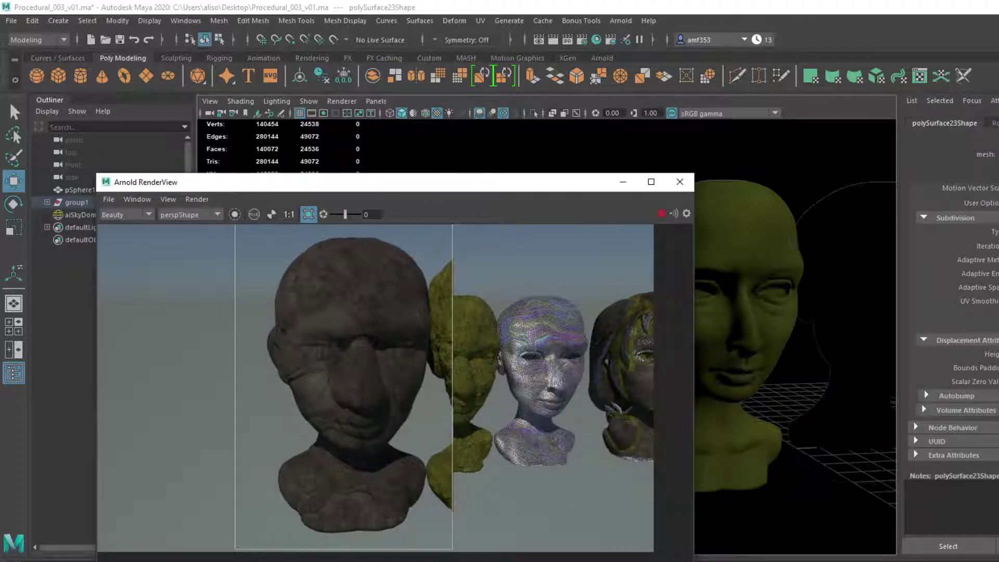
{"action": "left_click", "coordinate": [954, 368]}
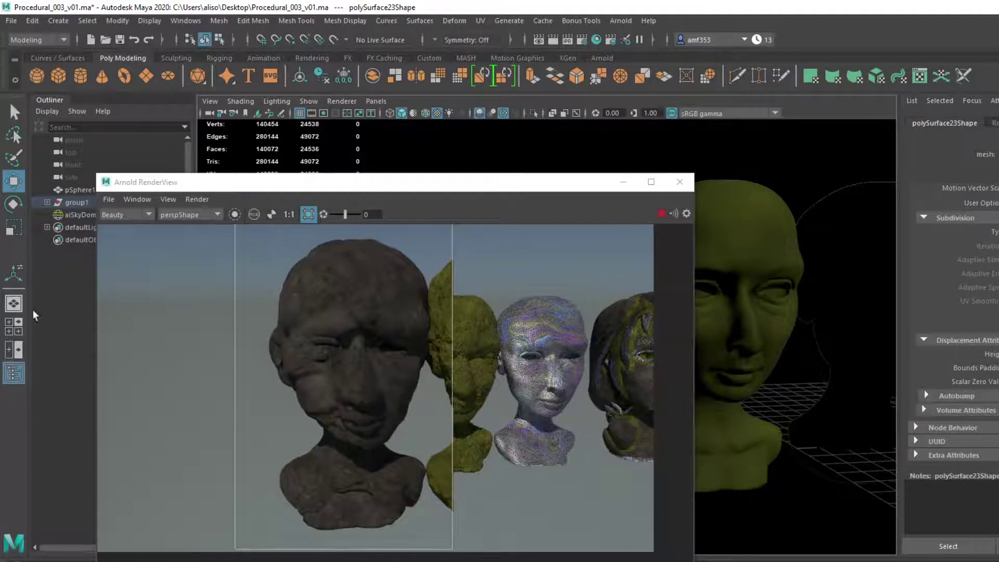
{"action": "scroll", "coordinate": [419, 314], "scroll_direction": "up", "scroll_amount": 2}
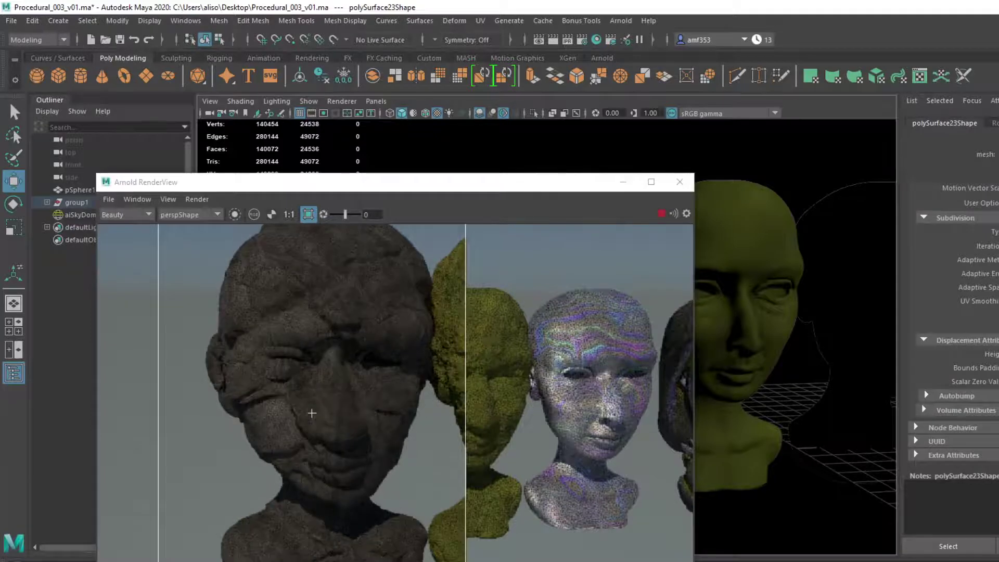
- Orbit the camera toward the moss head, reselect polySurface23, and zoom the render onto its moss bump
{"action": "left_click_drag", "start_coordinate": [785, 276], "coordinate": [564, 295], "text": "alt"}
{"action": "left_click_drag", "start_coordinate": [429, 187], "coordinate": [633, 122]}
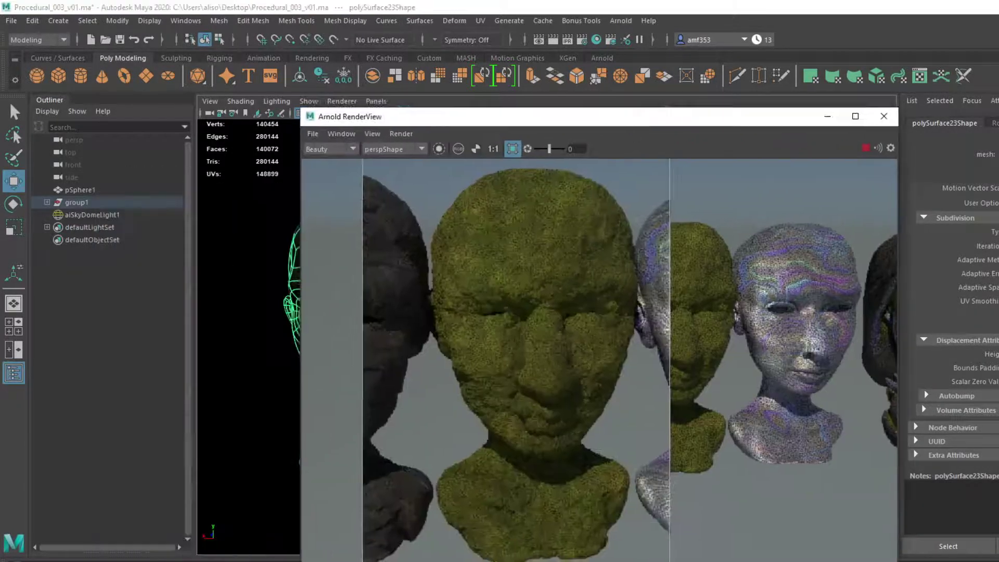
{"action": "left_click", "coordinate": [292, 292]}
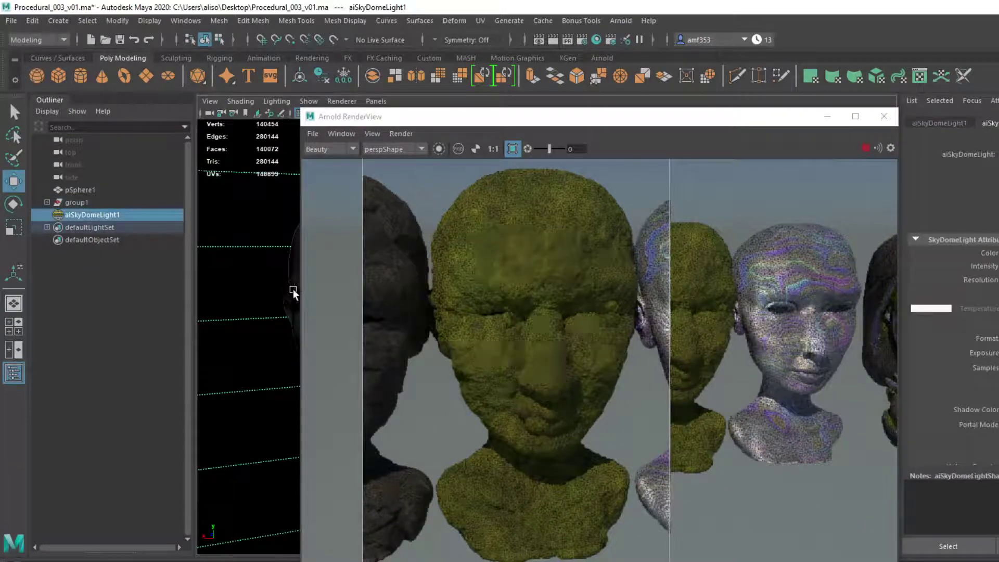
{"action": "left_click", "coordinate": [293, 290]}
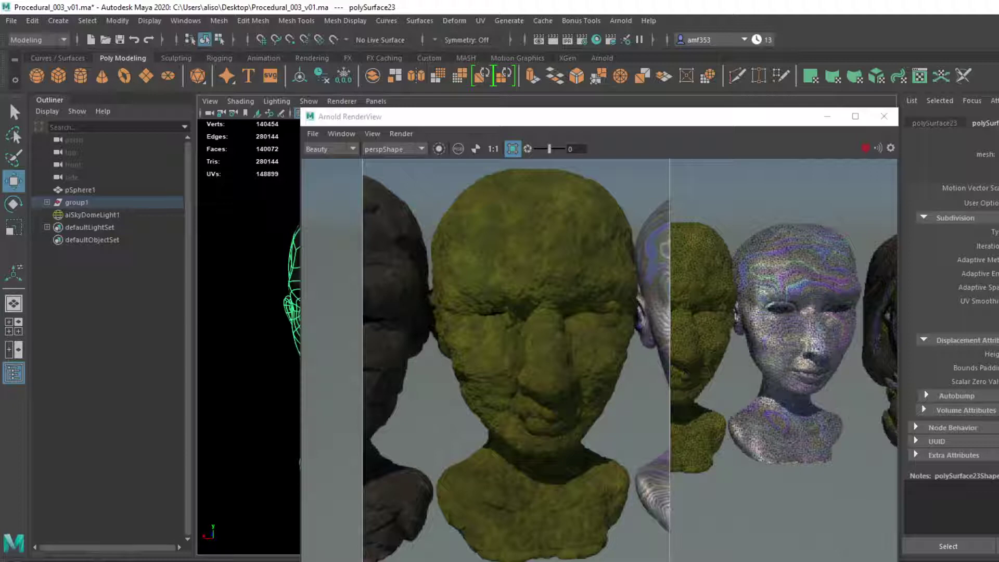
{"action": "scroll", "coordinate": [658, 223], "scroll_direction": "up", "scroll_amount": 2}
{"action": "scroll", "coordinate": [697, 252], "scroll_direction": "down", "scroll_amount": 2}
{"action": "scroll", "coordinate": [698, 252], "scroll_direction": "up", "scroll_amount": 2}
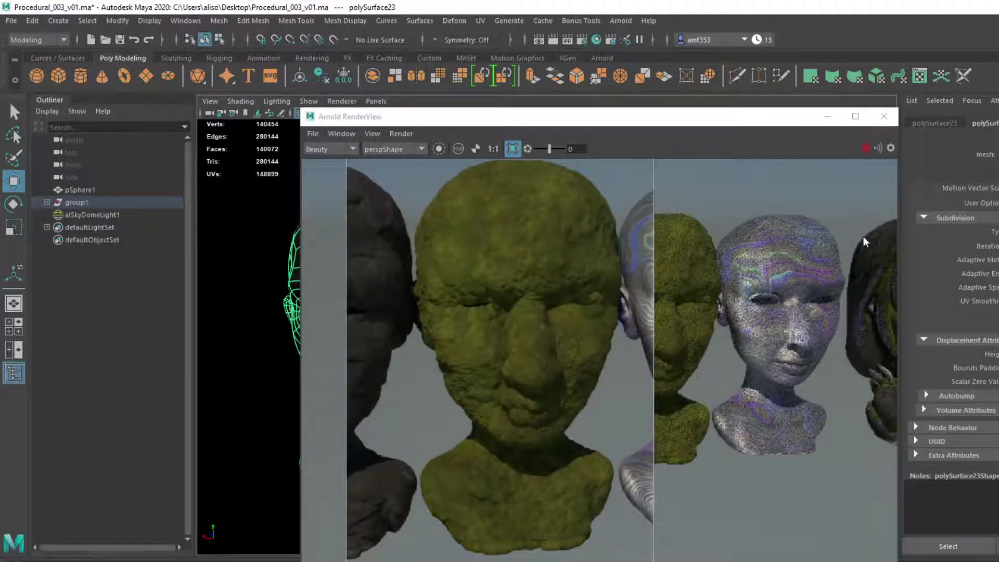
{"action": "scroll", "coordinate": [696, 334], "scroll_direction": "down", "scroll_amount": 1}
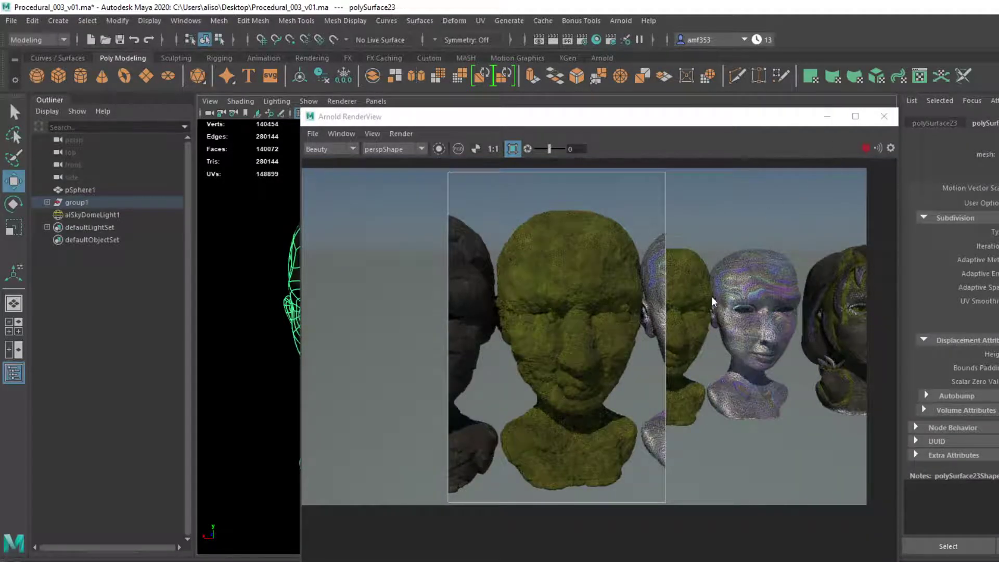
- Frame the Damascus-steel head and open Hypershade showing aiCurvature1 feeding Mix_StoneMoss
{"action": "key", "text": "f"}
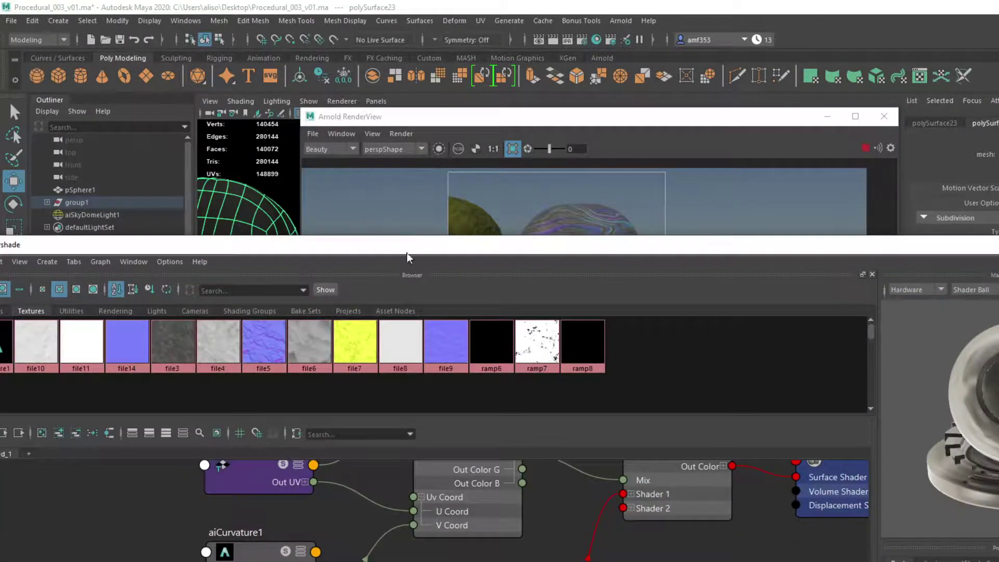
{"action": "left_click_drag", "start_coordinate": [447, 231], "coordinate": [532, 152]}
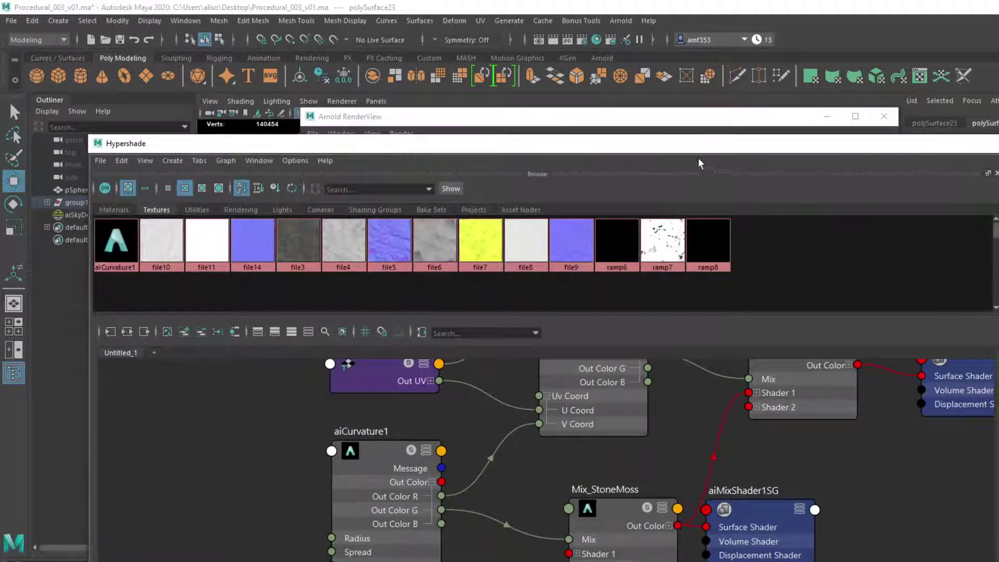
- Shrink Hypershade beside the render view and pull the camera back to show head and pot
{"action": "left_click_drag", "start_coordinate": [686, 149], "coordinate": [602, 71]}
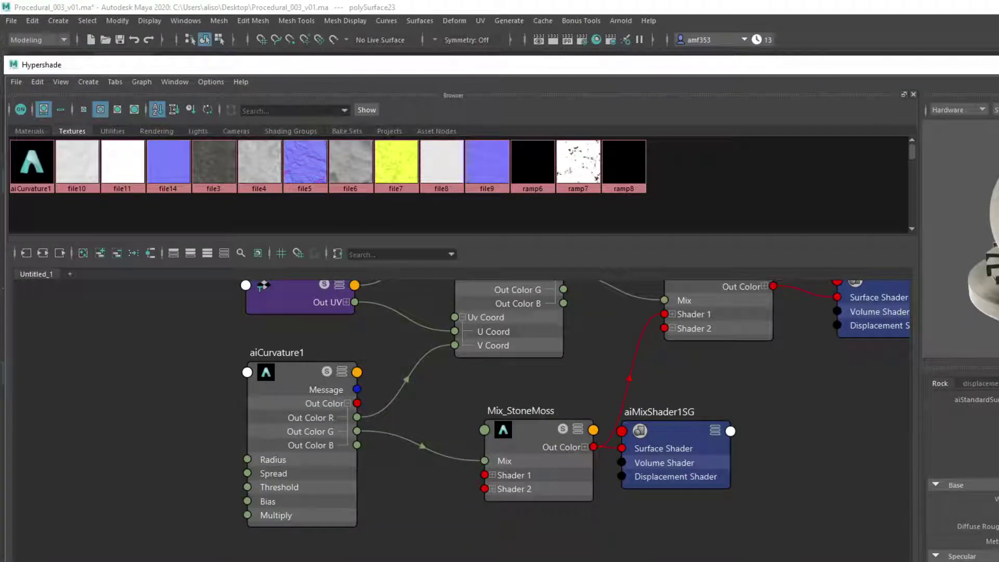
{"action": "left_click_drag", "start_coordinate": [3, 60], "coordinate": [346, 358]}
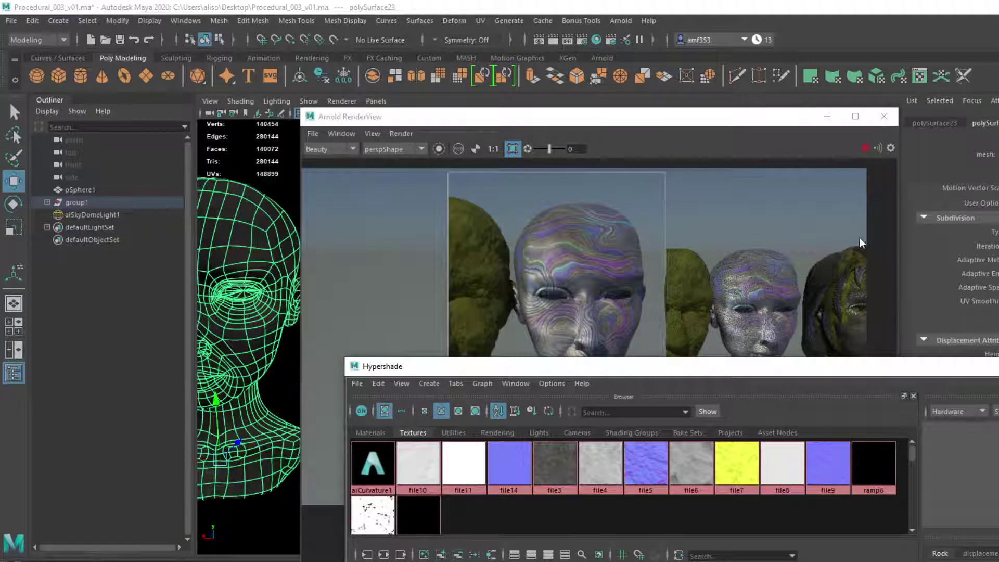
{"action": "left_click_drag", "start_coordinate": [616, 116], "coordinate": [375, 129]}
{"action": "left_click_drag", "start_coordinate": [676, 186], "coordinate": [682, 225], "text": "alt"}
- Render the full five-bust frame without a region, then move the render view aside and raise Hypershade
{"action": "left_click", "coordinate": [275, 146]}
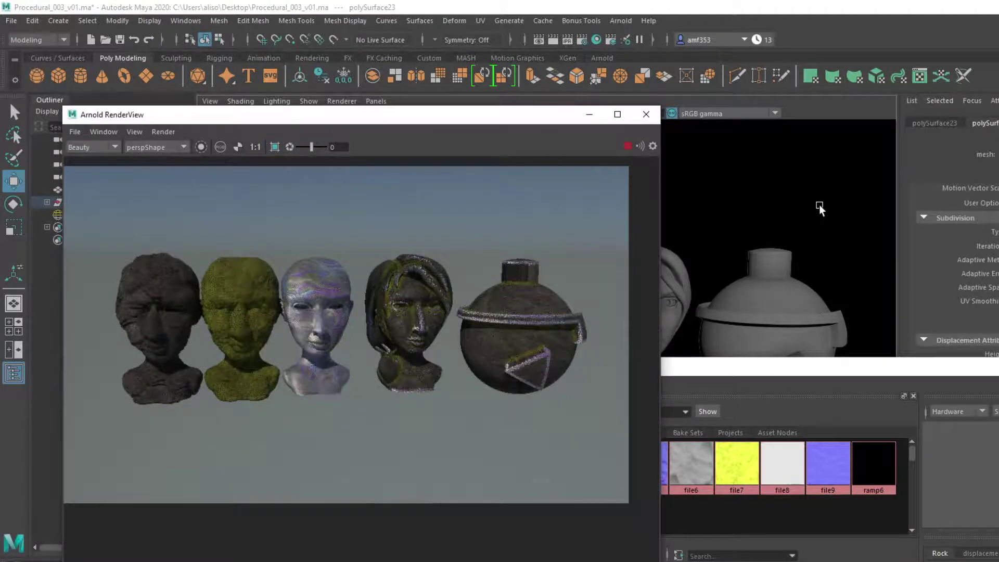
{"action": "scroll", "coordinate": [819, 209], "scroll_direction": "up", "scroll_amount": 2}
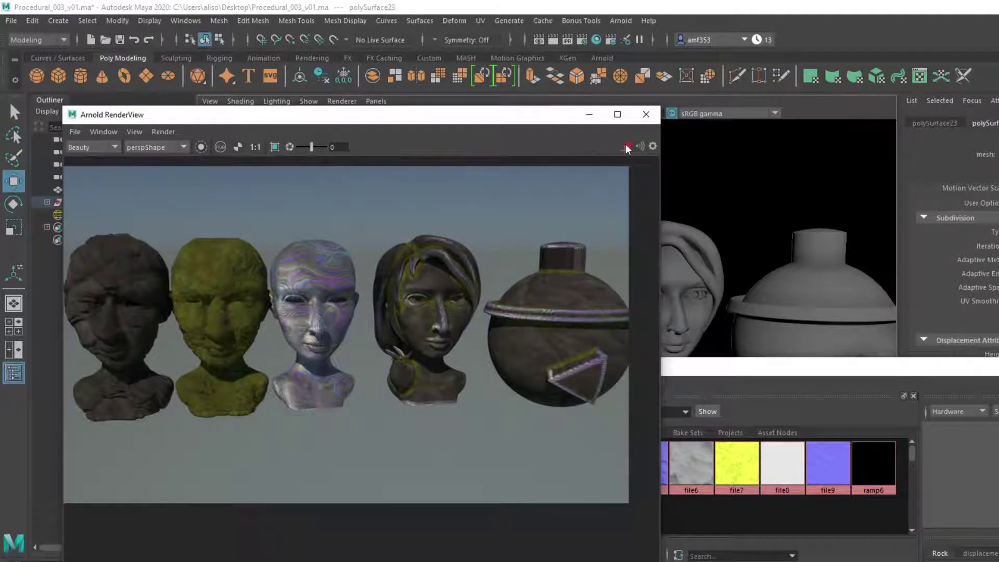
{"action": "left_click_drag", "start_coordinate": [546, 114], "coordinate": [233, 127]}
{"action": "left_click_drag", "start_coordinate": [433, 367], "coordinate": [322, 158]}
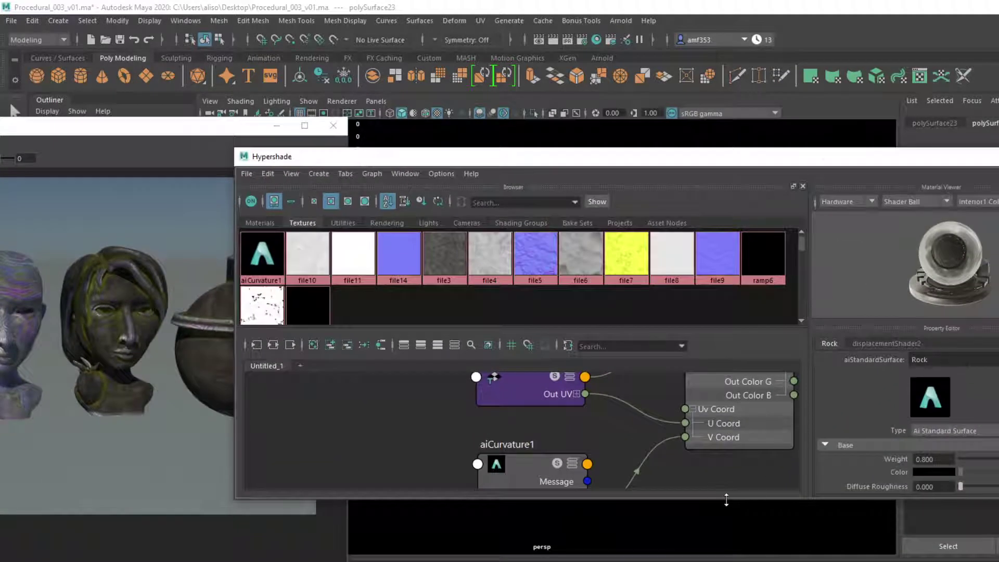
- Enlarge the node editor to full height and bring mix_Metal and the shading groups into view
{"action": "left_click_drag", "start_coordinate": [726, 500], "coordinate": [726, 561]}
{"action": "scroll", "coordinate": [697, 404], "scroll_direction": "down", "scroll_amount": 2}
{"action": "middle_click_drag", "start_coordinate": [697, 398], "coordinate": [359, 497], "text": "alt"}
{"action": "left_click", "coordinate": [555, 351]}
{"action": "left_click_drag", "start_coordinate": [518, 461], "coordinate": [557, 461]}
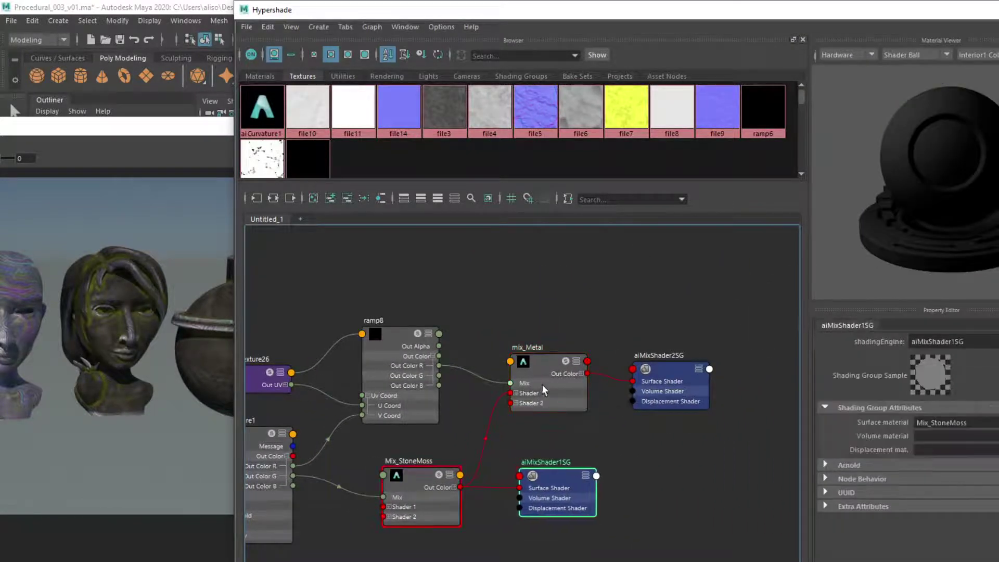
- Inspect mix_Metal's blended shaders and aiMixShader1SG's material, then select aiMixShader2SG
{"action": "left_click", "coordinate": [533, 367]}
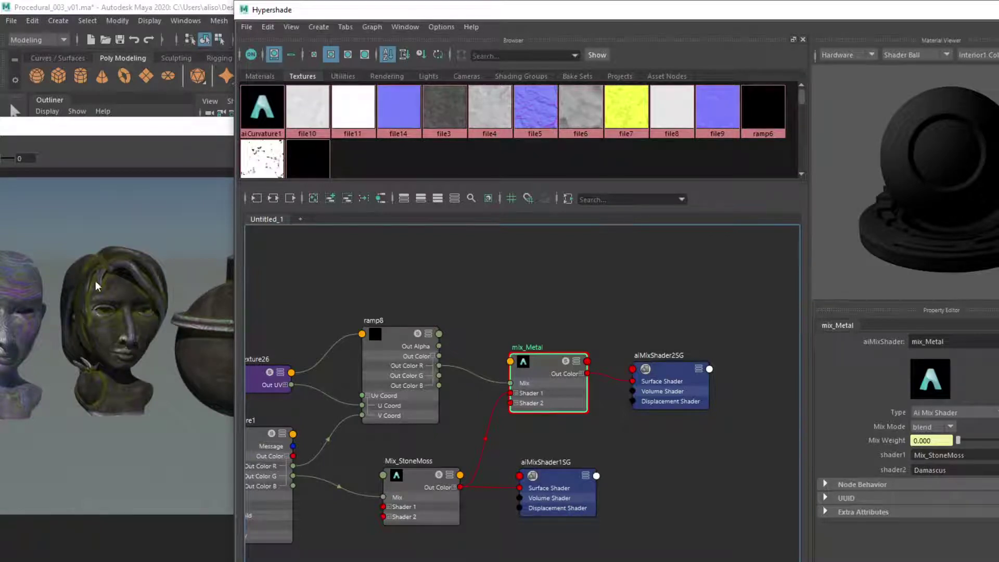
{"action": "left_click", "coordinate": [565, 477]}
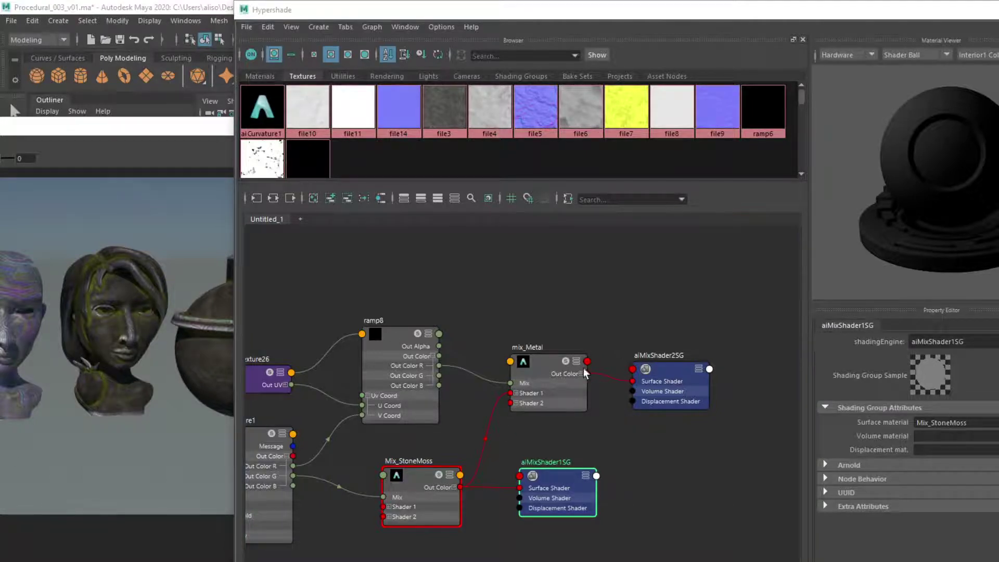
{"action": "left_click", "coordinate": [566, 472]}
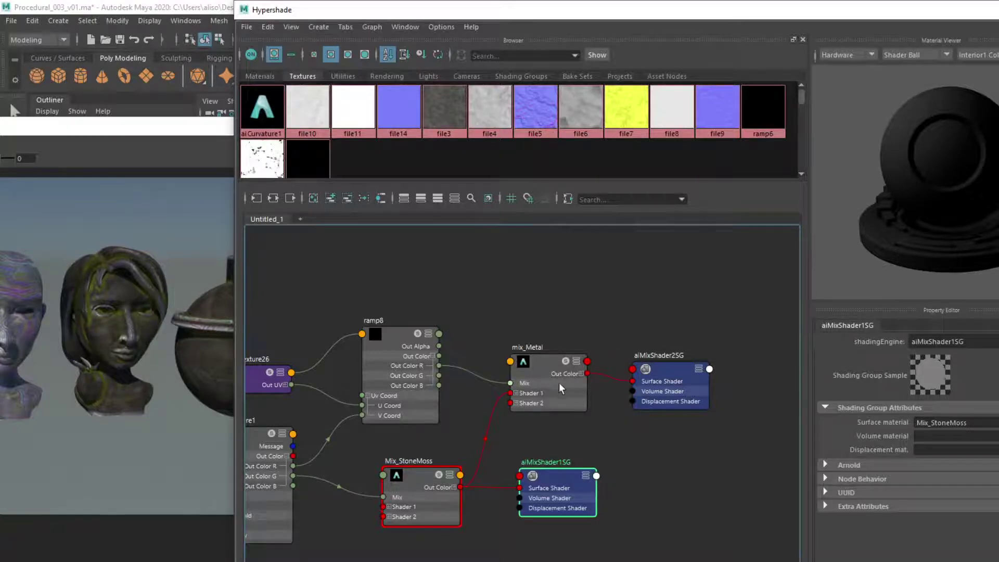
{"action": "left_click", "coordinate": [669, 402]}
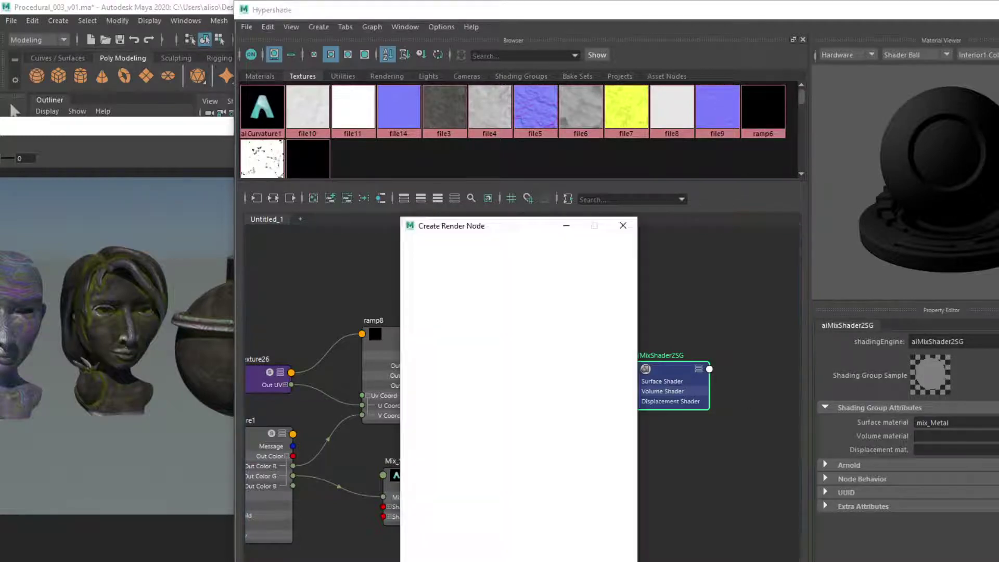
- Add TexturesCom_Rock_CliffJungle_1K_ao.tif as file displacement with Filter Type Off, then re-render
{"action": "left_click", "coordinate": [515, 330]}
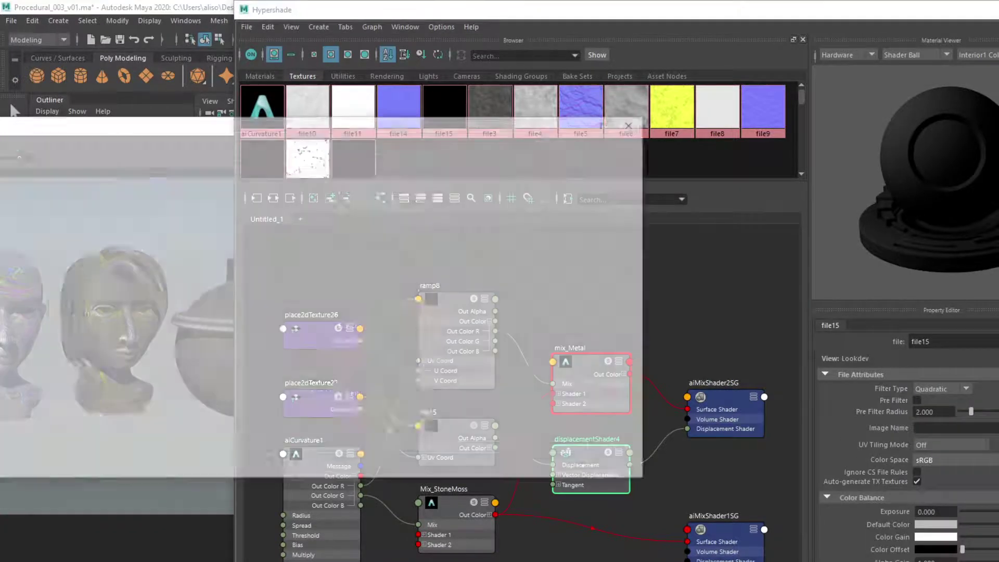
{"action": "scroll", "coordinate": [129, 250], "scroll_direction": "down", "scroll_amount": 10}
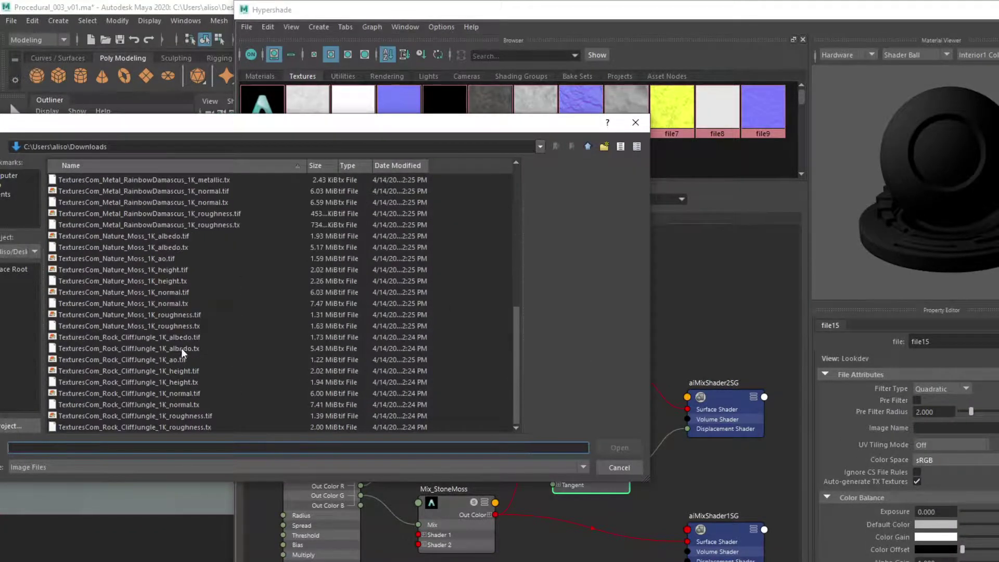
{"action": "left_click", "coordinate": [185, 356]}
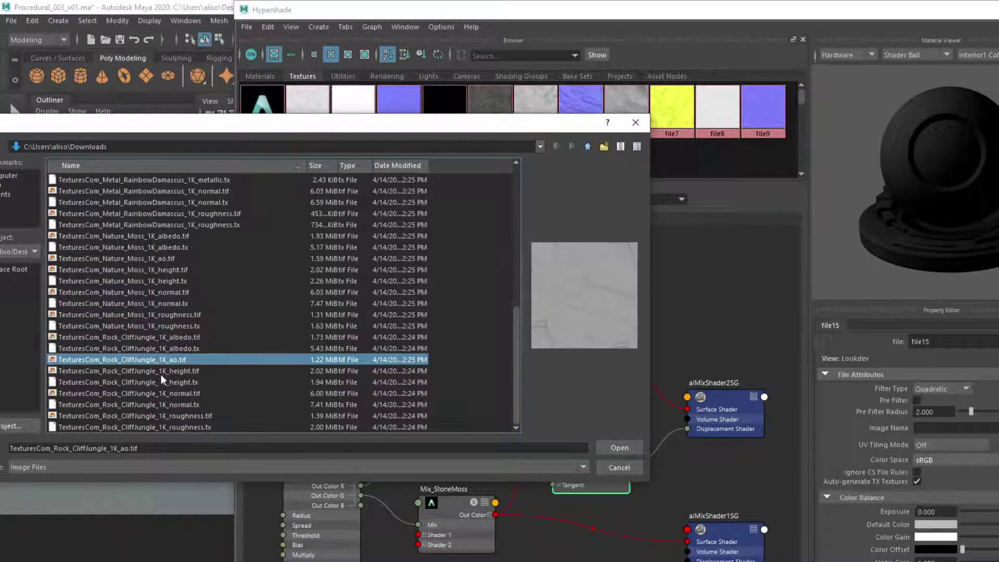
{"action": "left_click", "coordinate": [621, 448]}
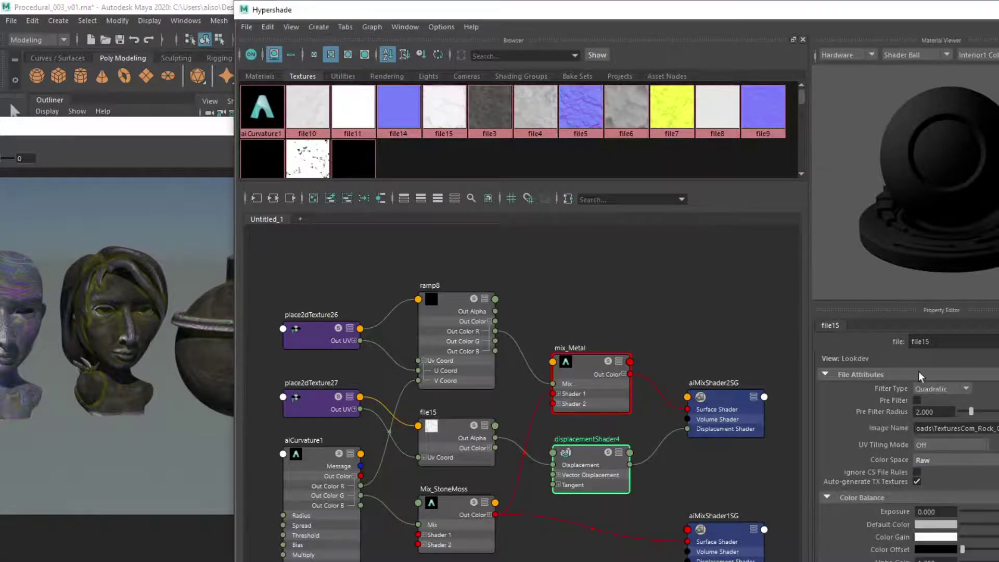
{"action": "left_click", "coordinate": [936, 388]}
{"action": "left_click", "coordinate": [940, 401]}
{"action": "left_click", "coordinate": [155, 143]}
{"action": "left_click", "coordinate": [314, 157]}
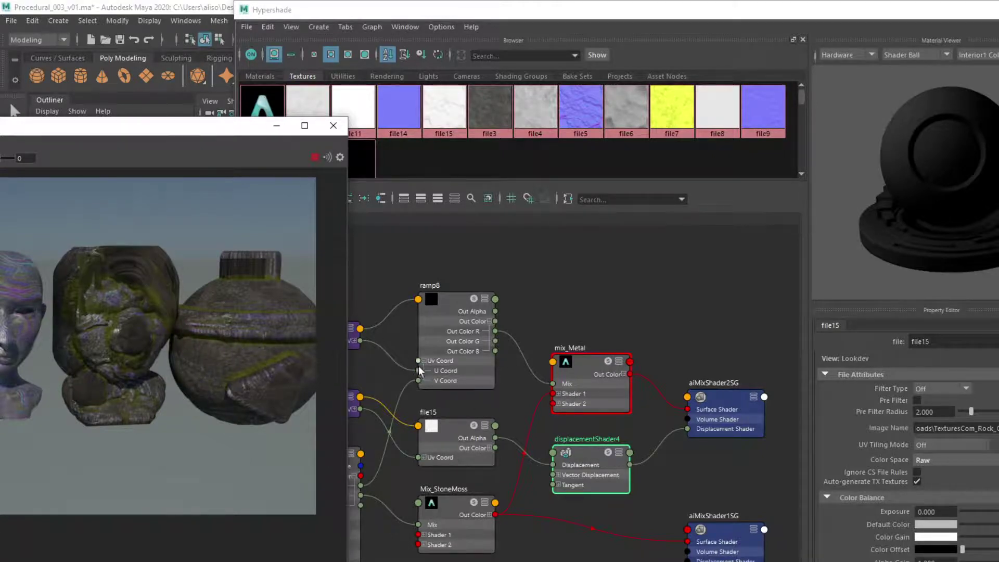
- Delete displacementShader4 from the mix_Metal shading group and check the refreshed Arnold render
{"action": "left_click", "coordinate": [591, 451]}
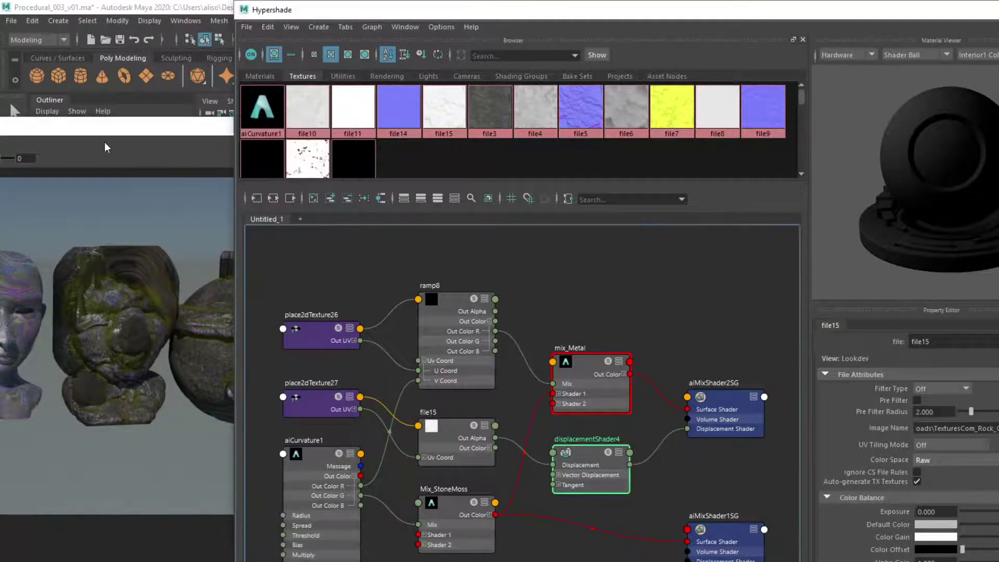
{"action": "left_click", "coordinate": [107, 146]}
{"action": "left_click", "coordinate": [583, 450]}
{"action": "key", "text": "Delete"}
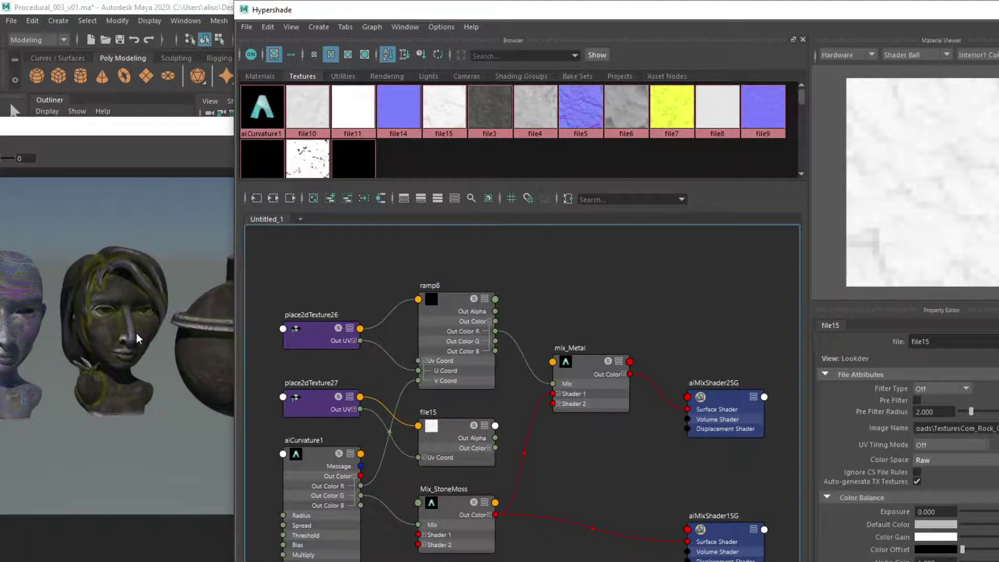
{"action": "left_click_drag", "start_coordinate": [138, 130], "coordinate": [275, 133]}
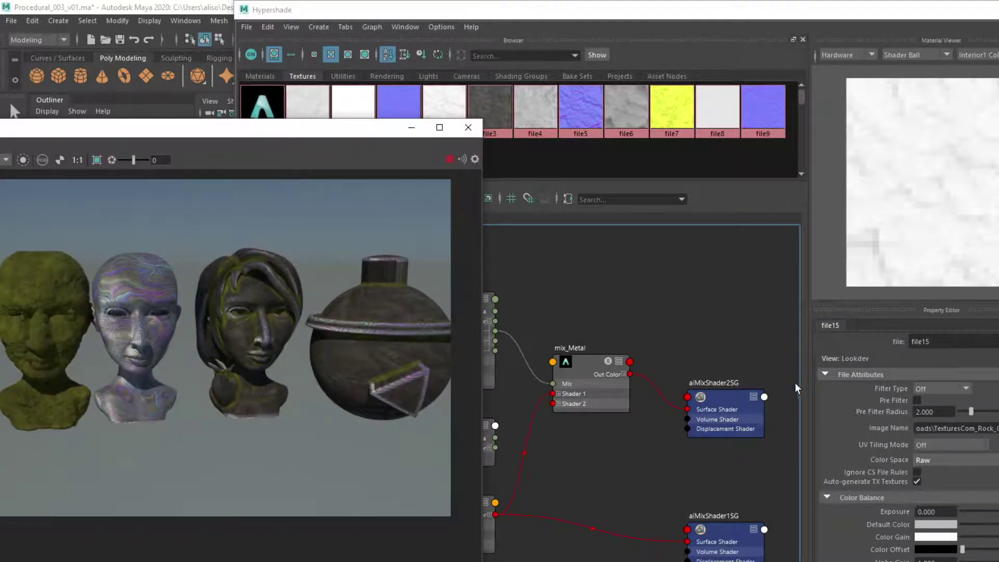
{"action": "left_click", "coordinate": [736, 400]}
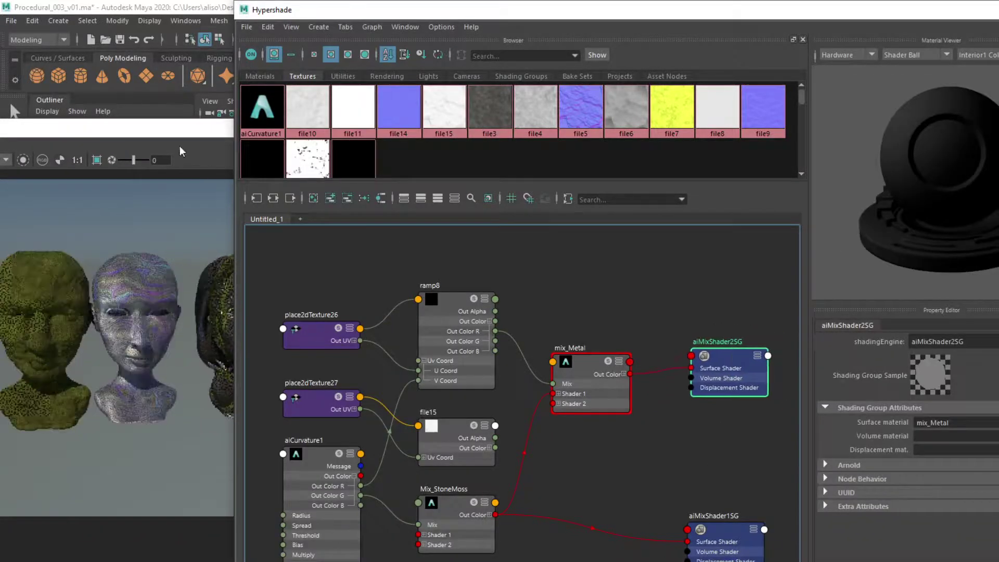
- Zoom in and back out on the new Arnold render to inspect it up close
{"action": "left_click", "coordinate": [175, 139]}
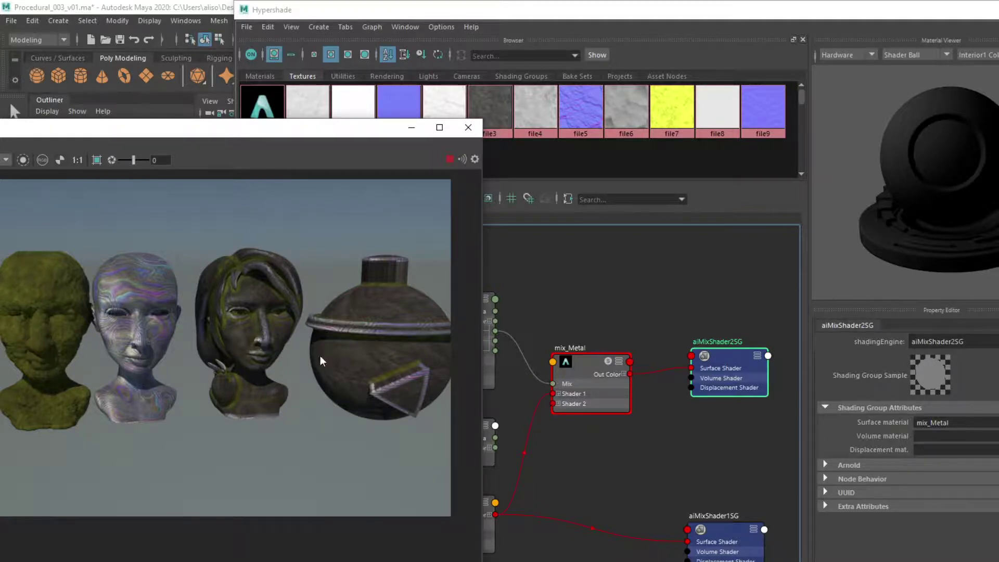
{"action": "scroll", "coordinate": [245, 355], "scroll_direction": "up", "scroll_amount": 2}
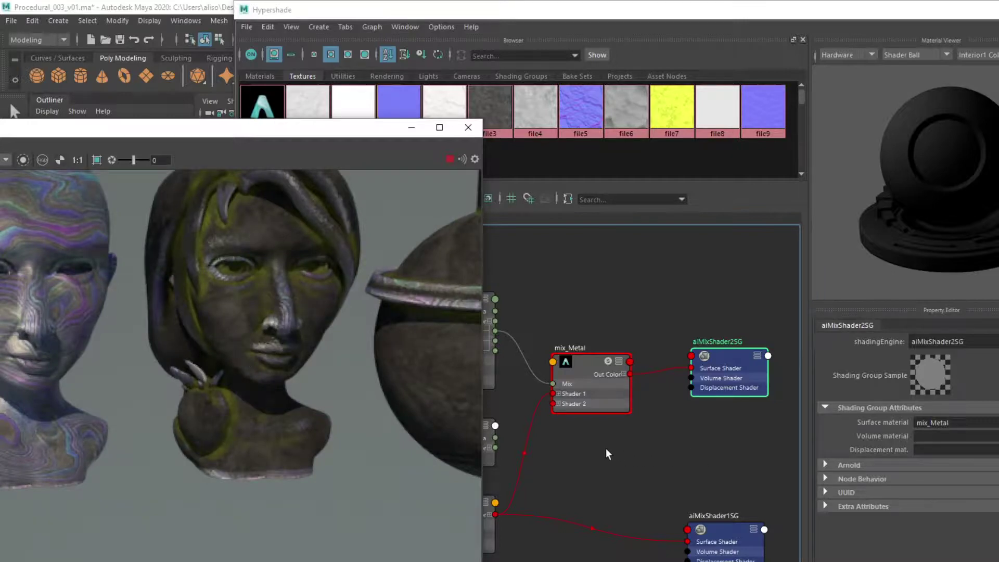
{"action": "scroll", "coordinate": [229, 388], "scroll_direction": "down", "scroll_amount": 3}
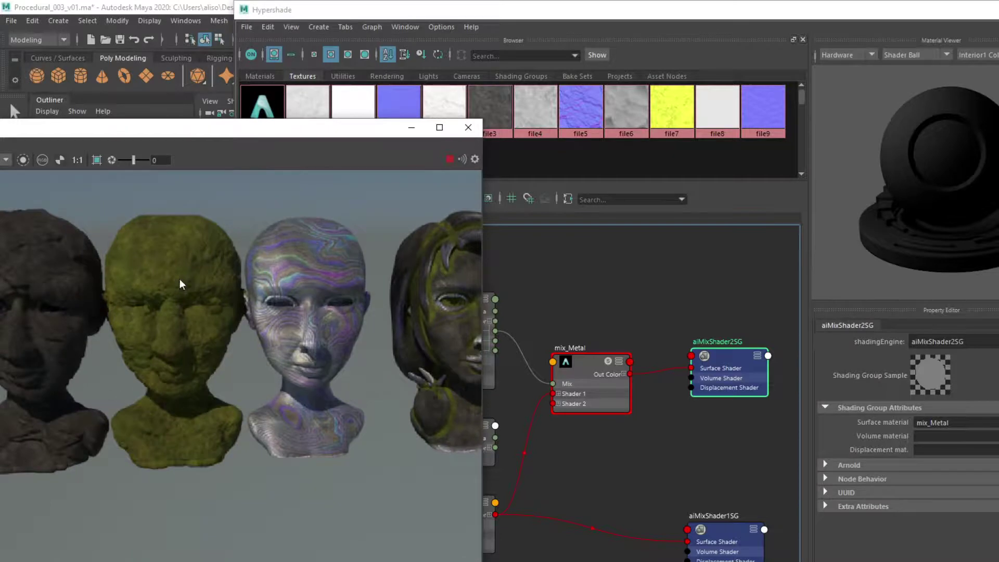
- Graph every input node feeding mix_Metal in the Hypershade
{"action": "left_click_drag", "start_coordinate": [316, 125], "coordinate": [55, 276]}
{"action": "left_click", "coordinate": [596, 369]}
{"action": "left_click", "coordinate": [289, 198]}
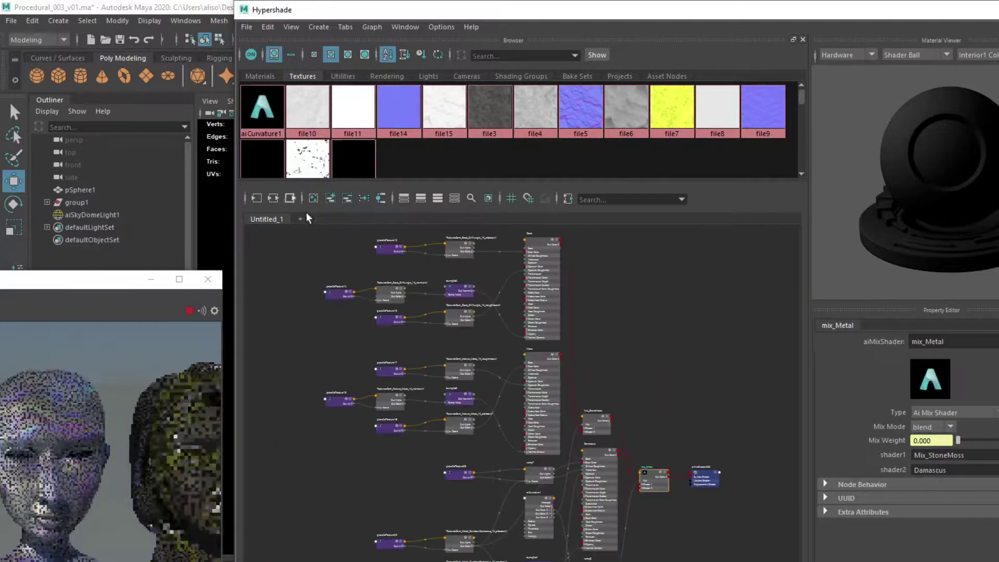
- Bring the Moss shader's input network into view and select its bump2d3 node
{"action": "scroll", "coordinate": [593, 509], "scroll_direction": "up", "scroll_amount": 8}
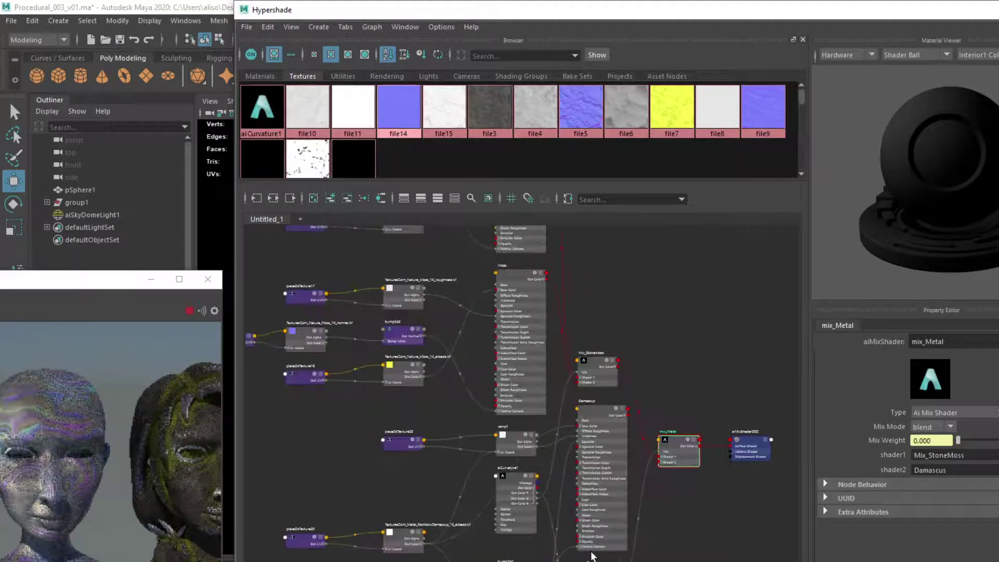
{"action": "scroll", "coordinate": [597, 511], "scroll_direction": "down", "scroll_amount": 6}
{"action": "scroll", "coordinate": [572, 406], "scroll_direction": "up", "scroll_amount": 3}
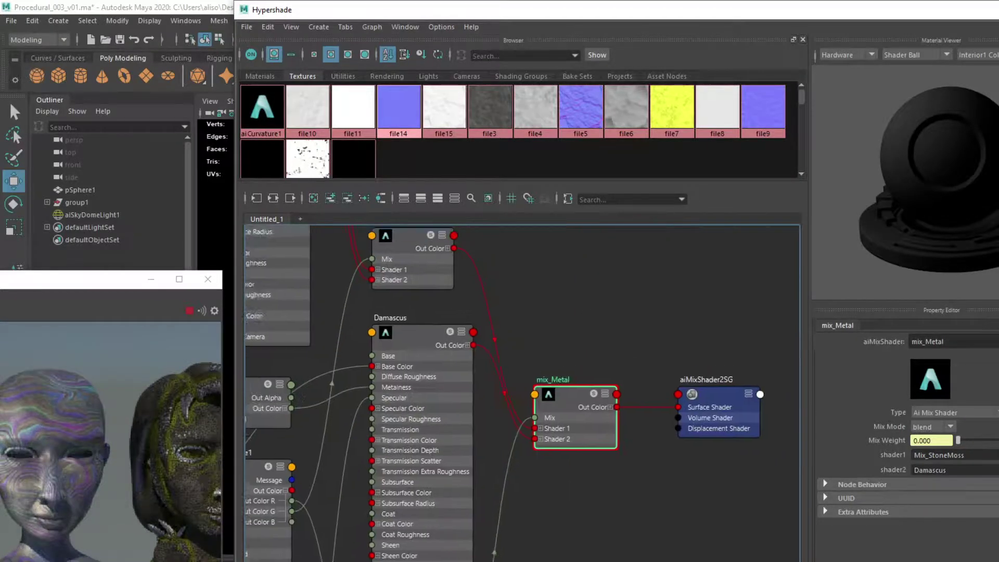
{"action": "middle_click_drag", "start_coordinate": [396, 218], "coordinate": [780, 442], "text": "alt"}
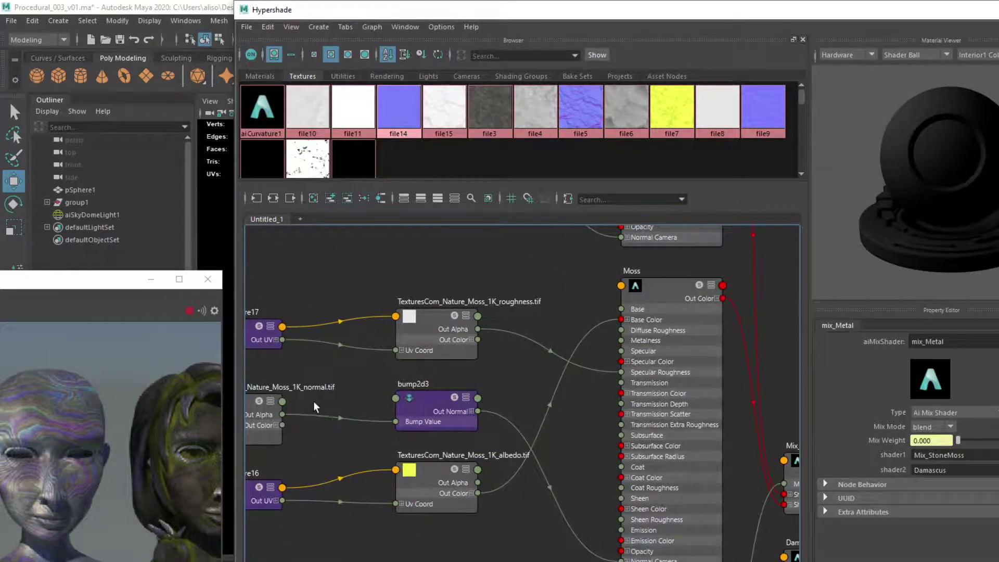
{"action": "left_click", "coordinate": [427, 402]}
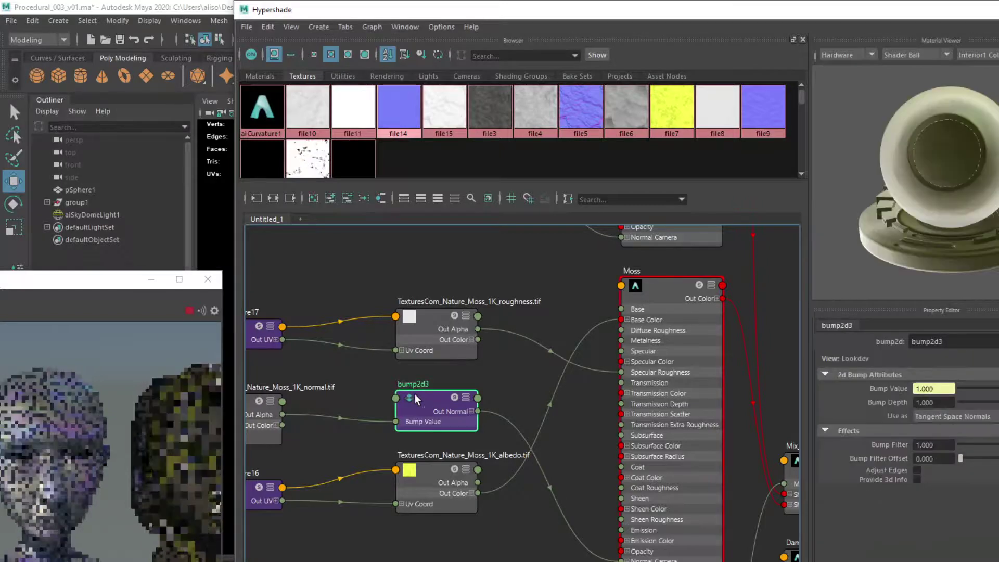
- Limit the Arnold render to a region around the dark-haired head
{"action": "left_click_drag", "start_coordinate": [104, 280], "coordinate": [169, 158]}
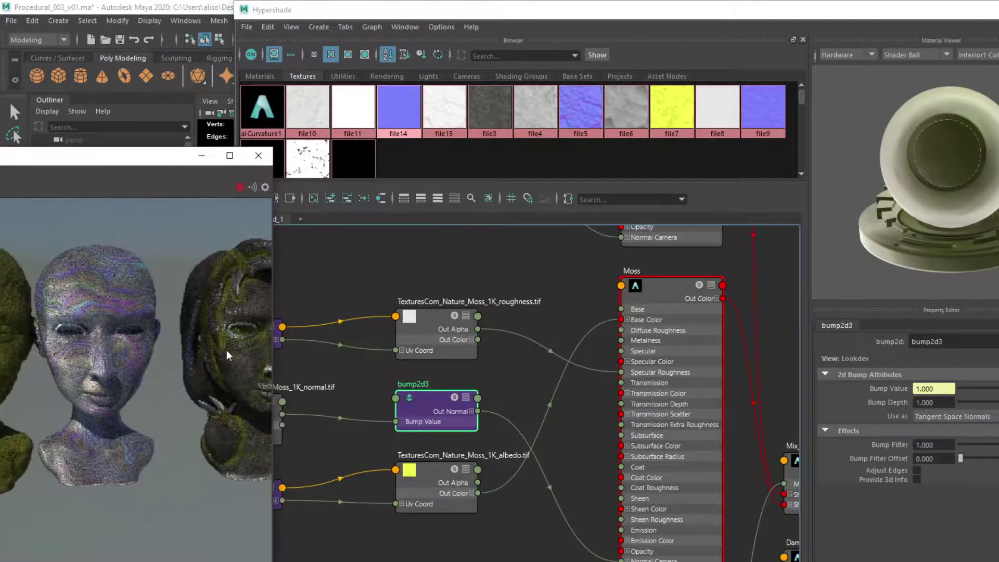
{"action": "middle_click_drag", "start_coordinate": [225, 355], "coordinate": [14, 228], "text": "alt"}
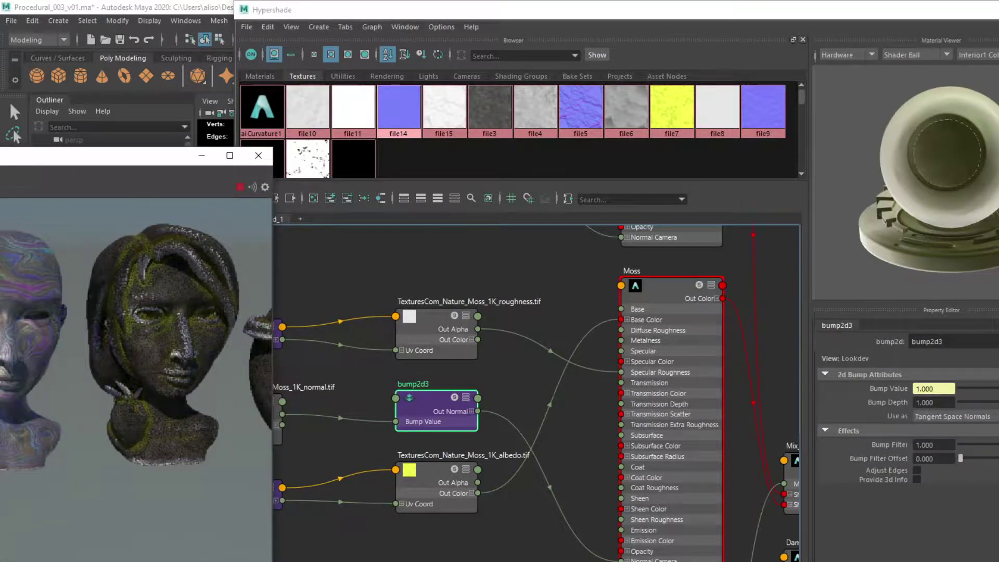
{"action": "left_click_drag", "start_coordinate": [75, 205], "coordinate": [263, 493]}
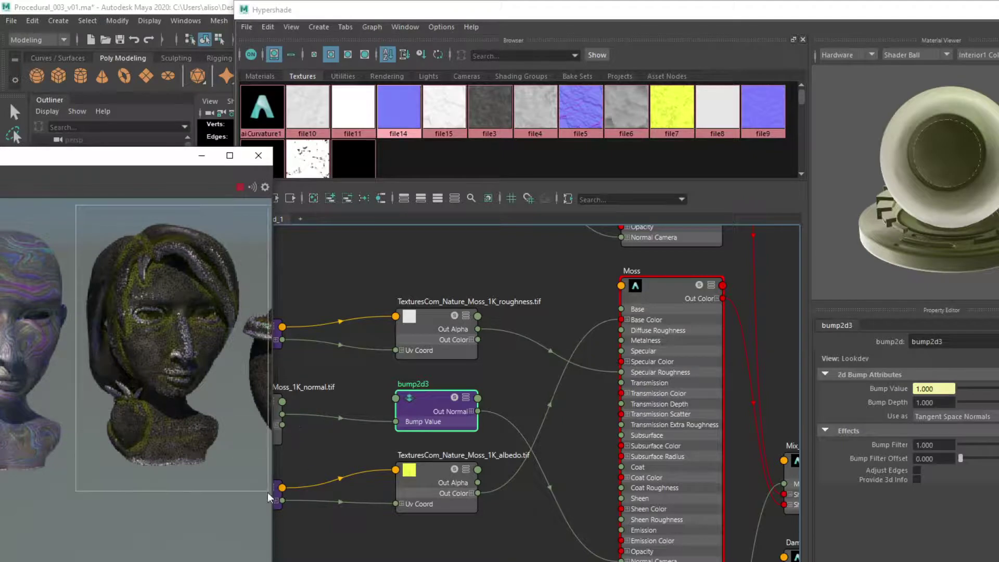
- Delete bump2d3 to test the render without the moss bump, then undo to restore it
{"action": "left_click", "coordinate": [431, 407]}
{"action": "key", "text": "Delete"}
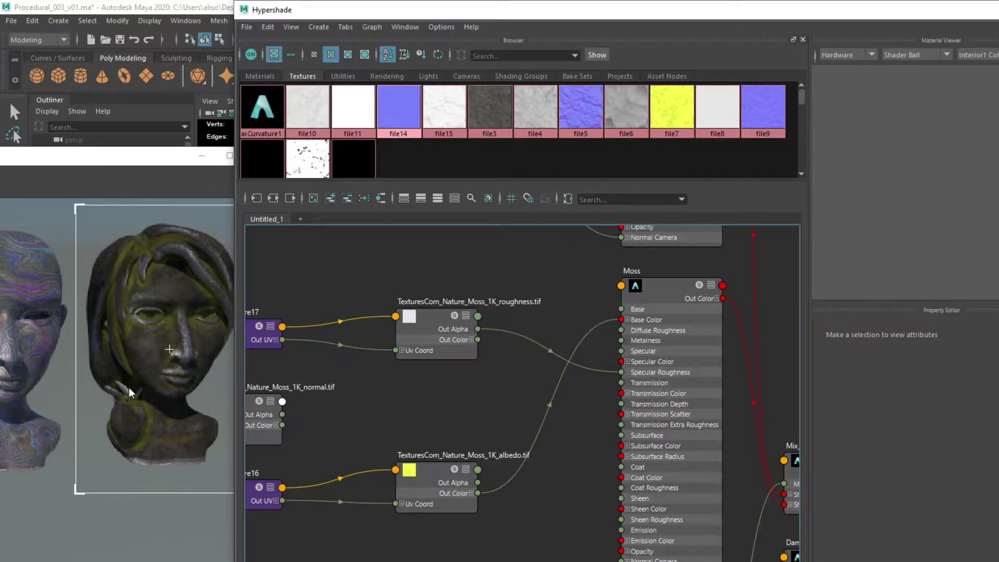
{"action": "key", "text": "super+x"}
{"action": "left_click", "coordinate": [357, 259]}
{"action": "key", "text": "ctrl+z"}
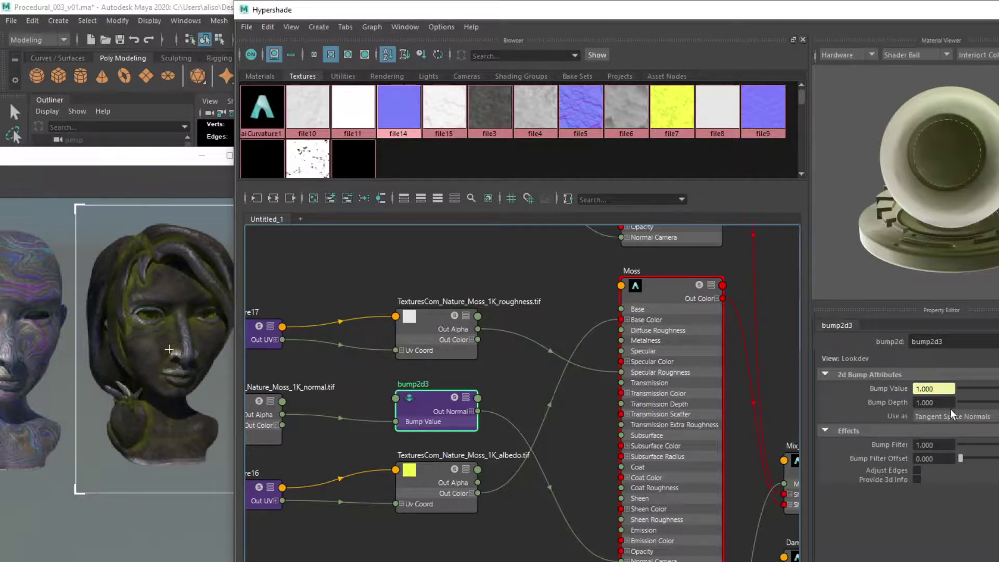
- Set bump2d3 Bump Depth to 10 and check the dark head's region render
{"action": "left_click", "coordinate": [933, 400]}
{"action": "type", "text": "10"}
{"action": "key", "text": "Return"}
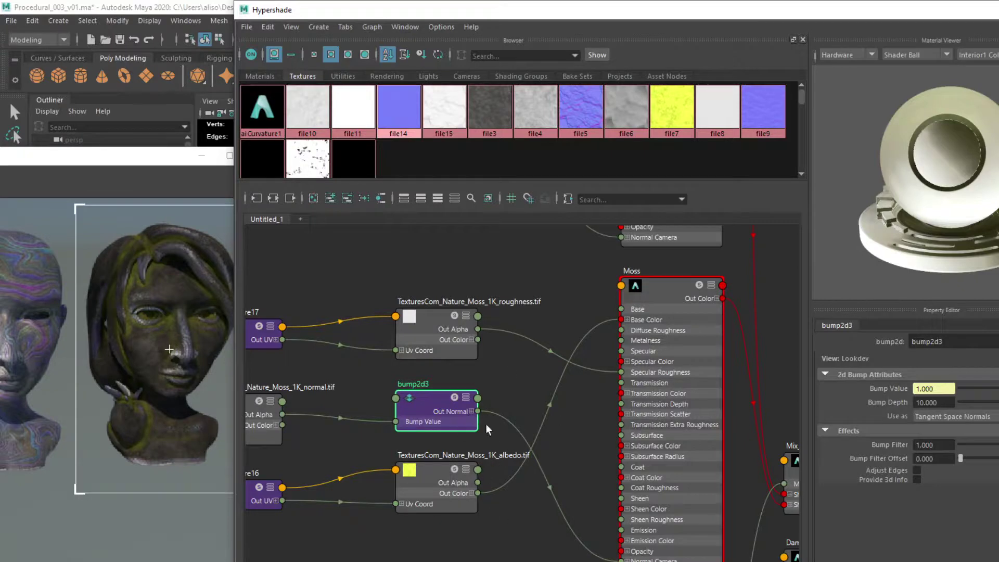
{"action": "left_click_drag", "start_coordinate": [157, 157], "coordinate": [285, 177]}
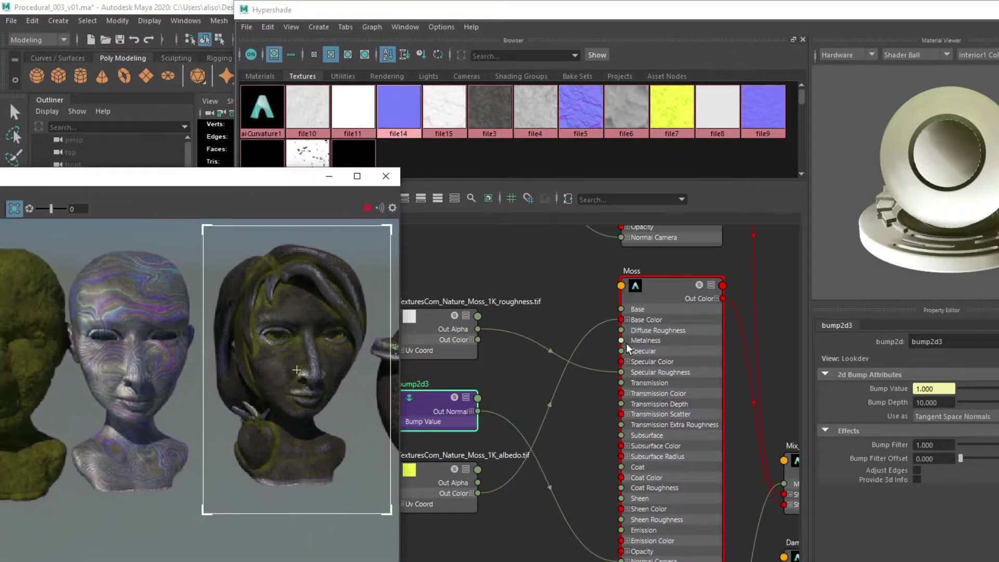